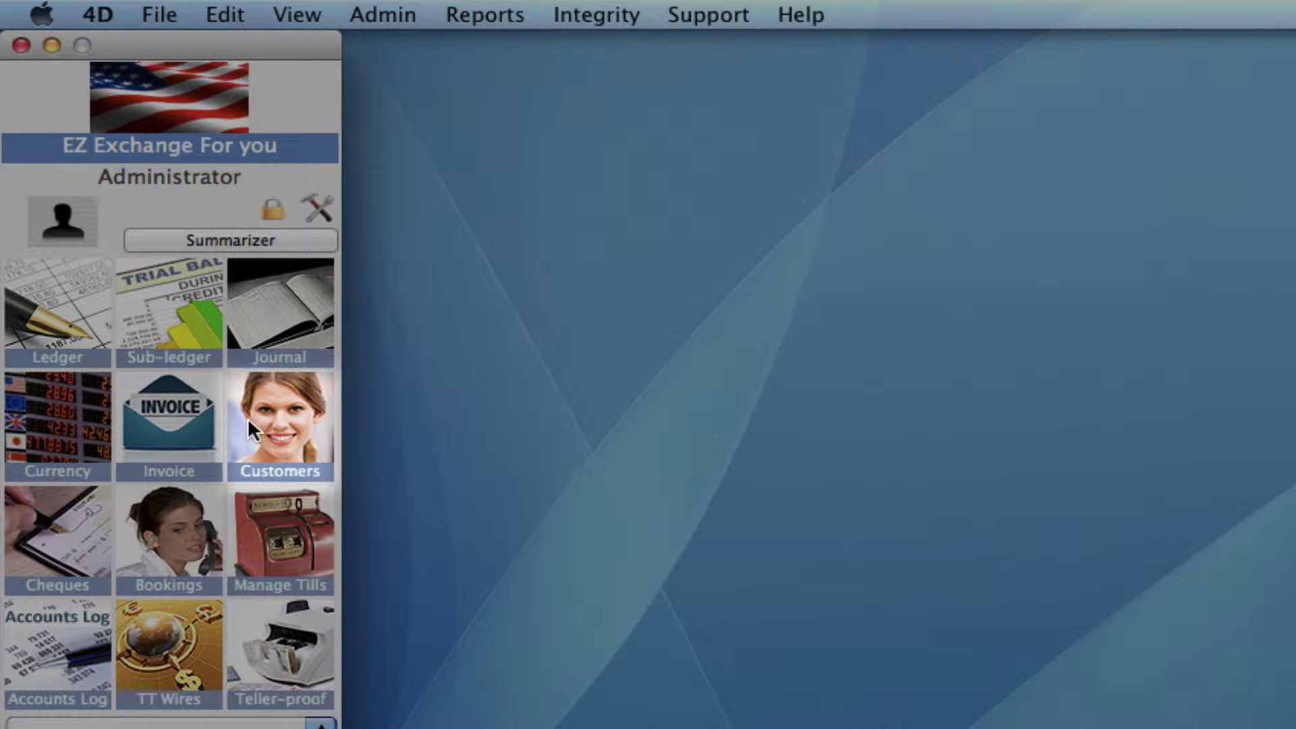
- Open the Customers tile and show all 13 customer records
{"action": "left_click", "coordinate": [248, 417]}
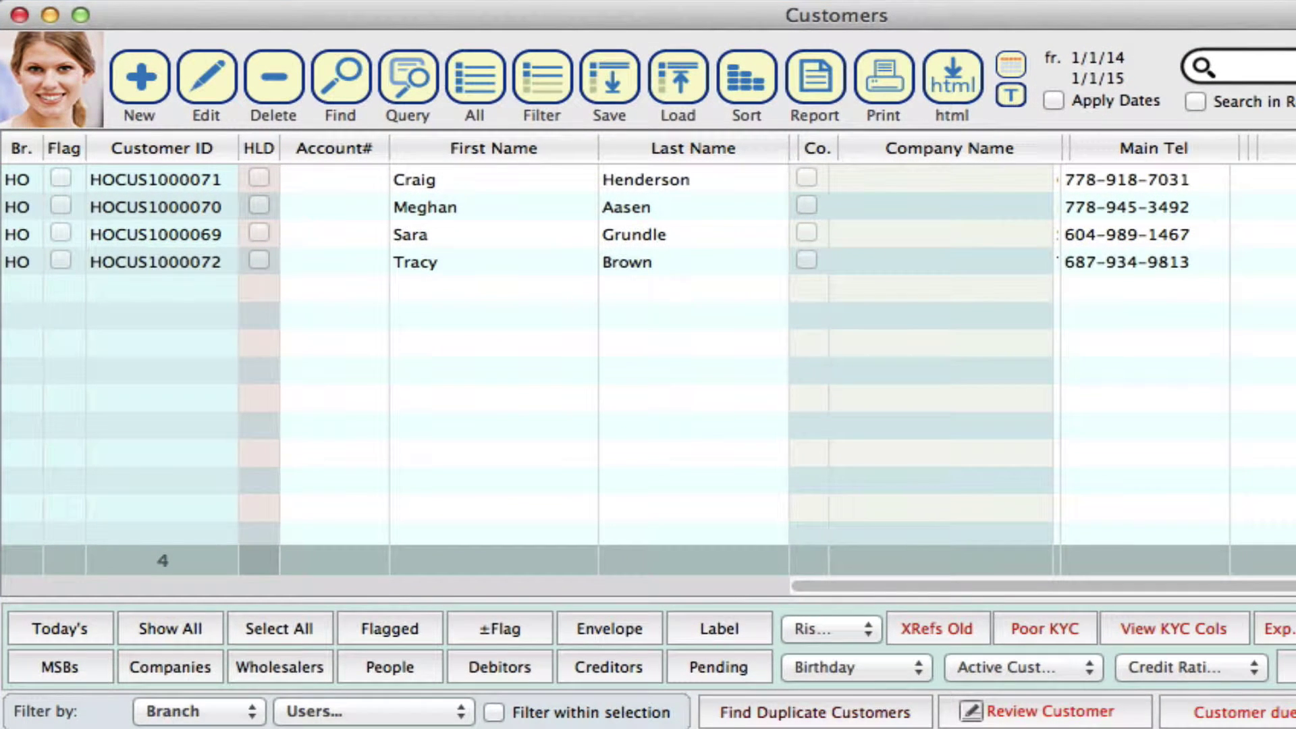
{"action": "left_click", "coordinate": [471, 77]}
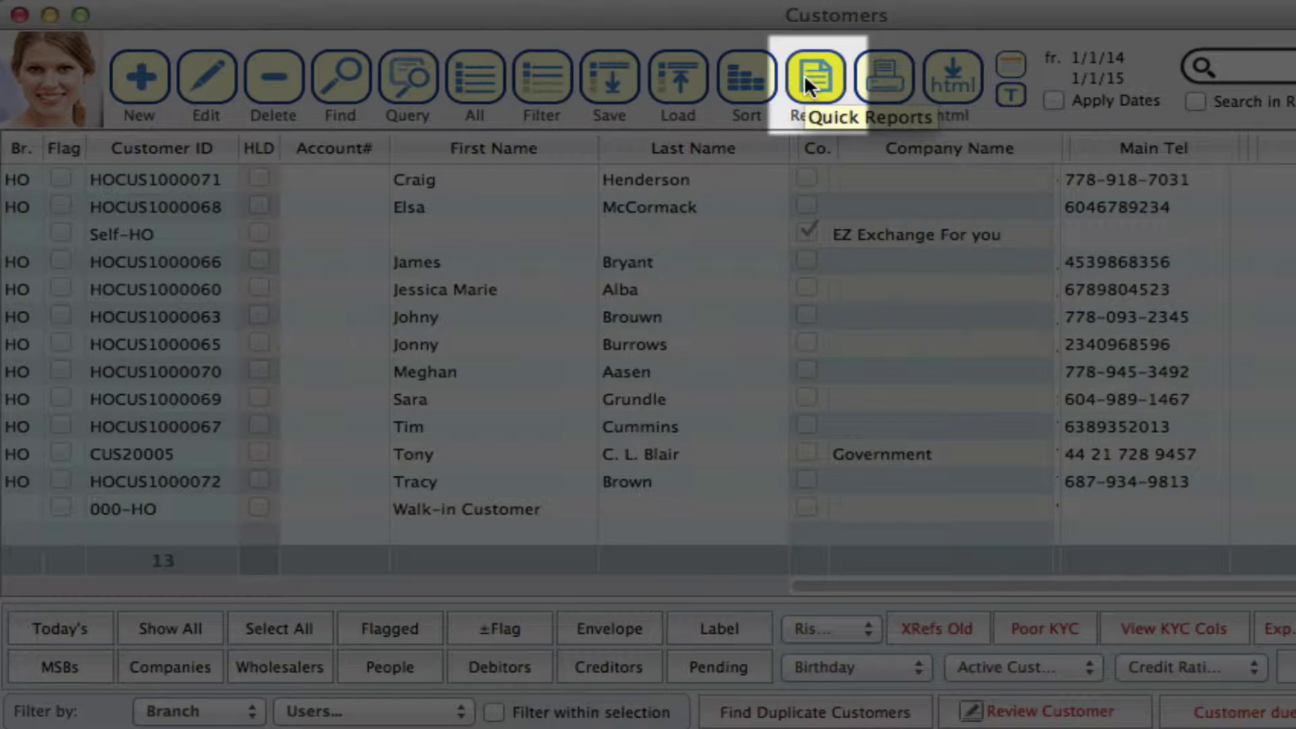
- Start a Quick Report on the Customers table and pick the CustomerID field
{"action": "left_click", "coordinate": [814, 76]}
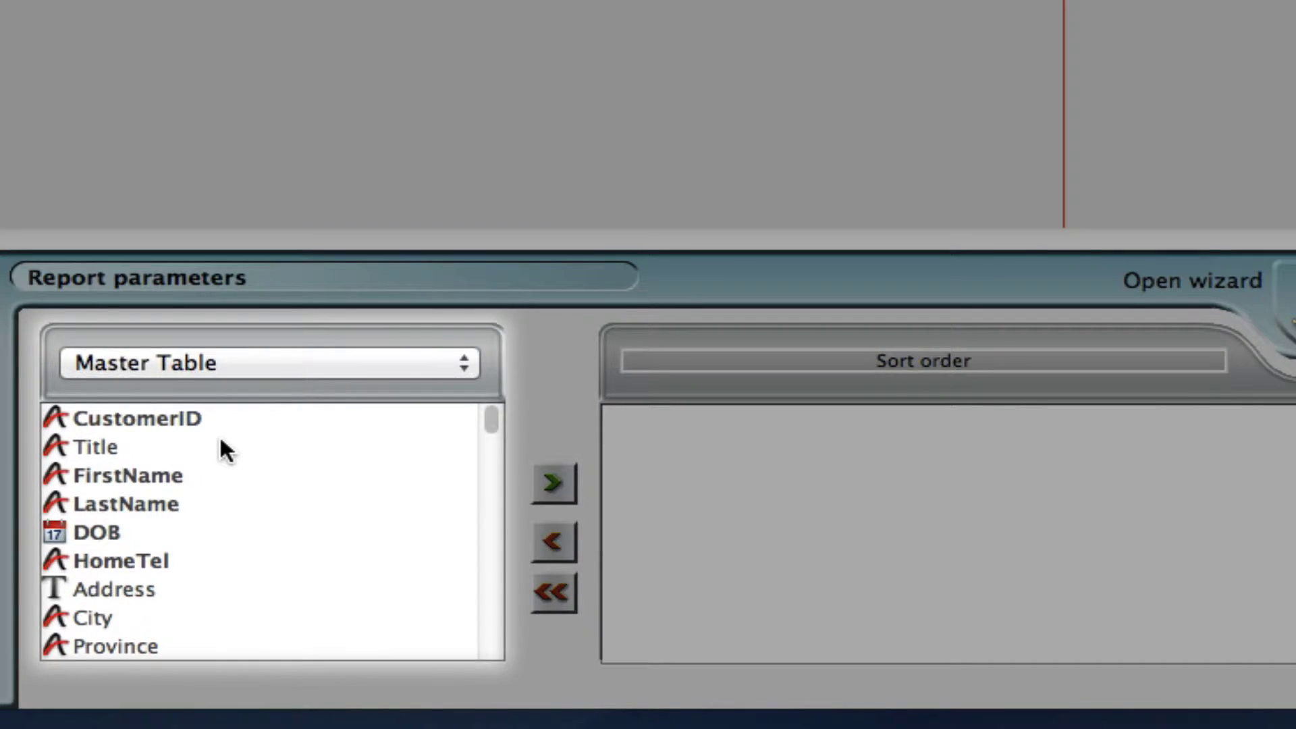
{"action": "left_click", "coordinate": [159, 418]}
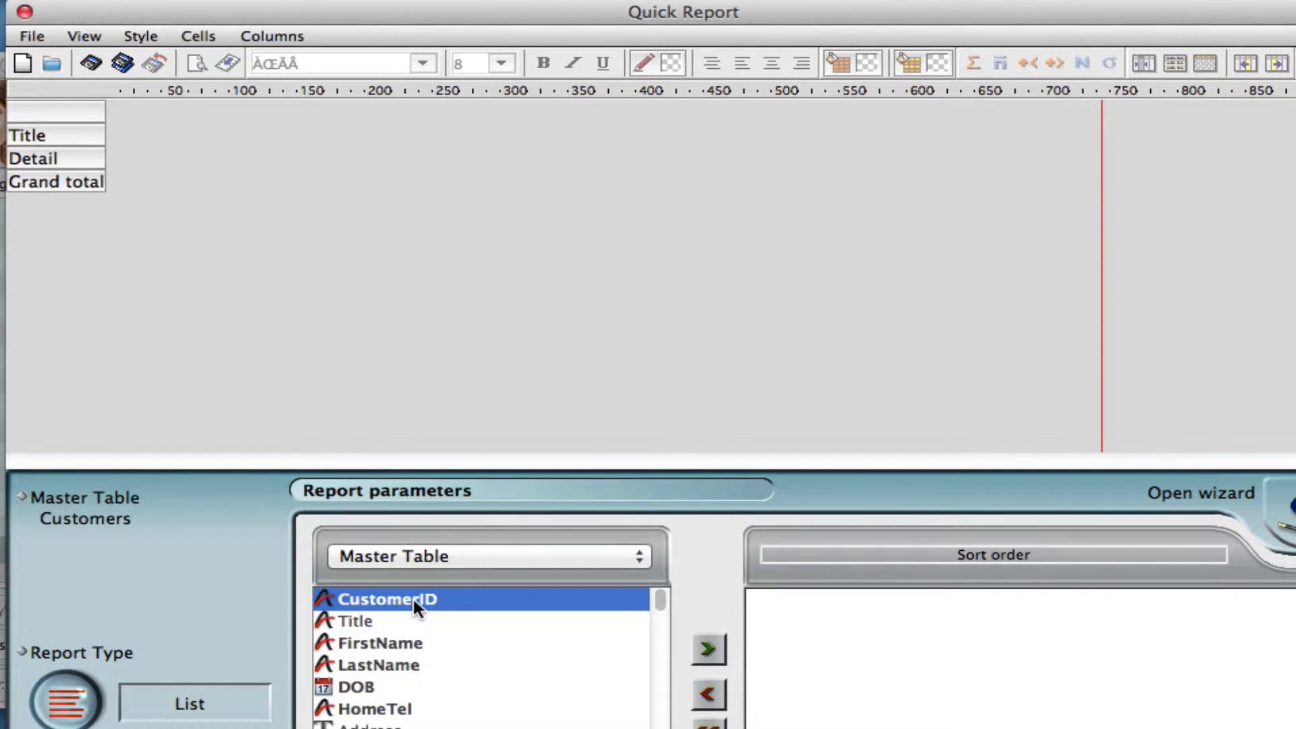
- Add CustomerID, FirstName, LastName, DOB, HomeTel, City and Province as report columns, in order
{"action": "left_click_drag", "start_coordinate": [412, 598], "coordinate": [232, 193]}
{"action": "left_click_drag", "start_coordinate": [181, 123], "coordinate": [181, 123]}
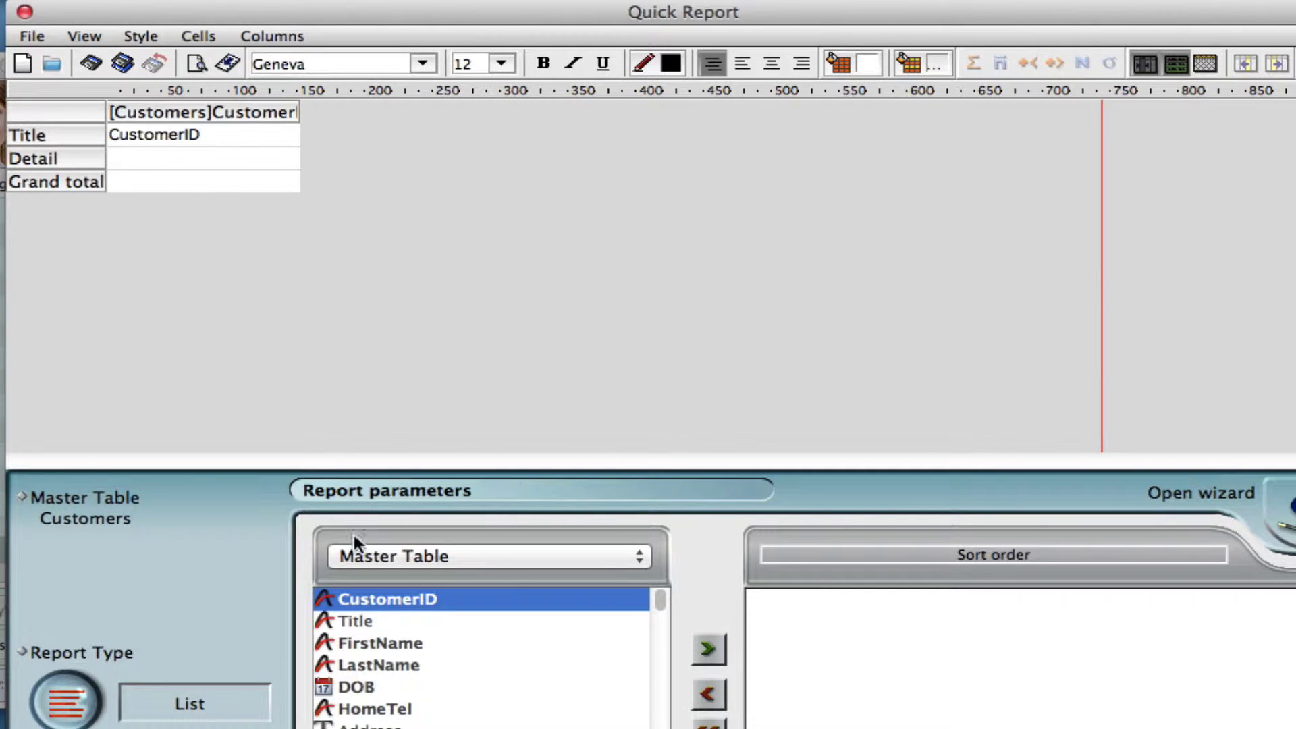
{"action": "left_click", "coordinate": [367, 643]}
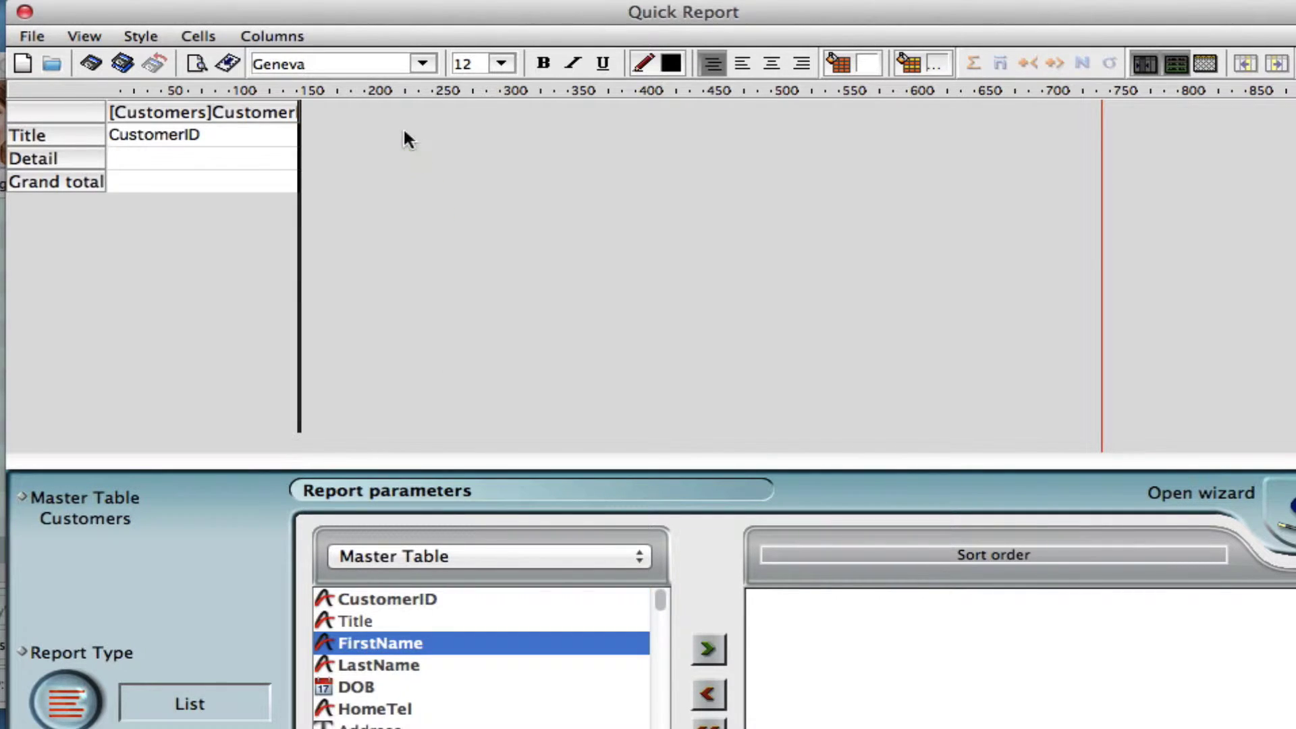
{"action": "left_click_drag", "start_coordinate": [367, 646], "coordinate": [406, 131]}
{"action": "left_click_drag", "start_coordinate": [359, 668], "coordinate": [552, 152]}
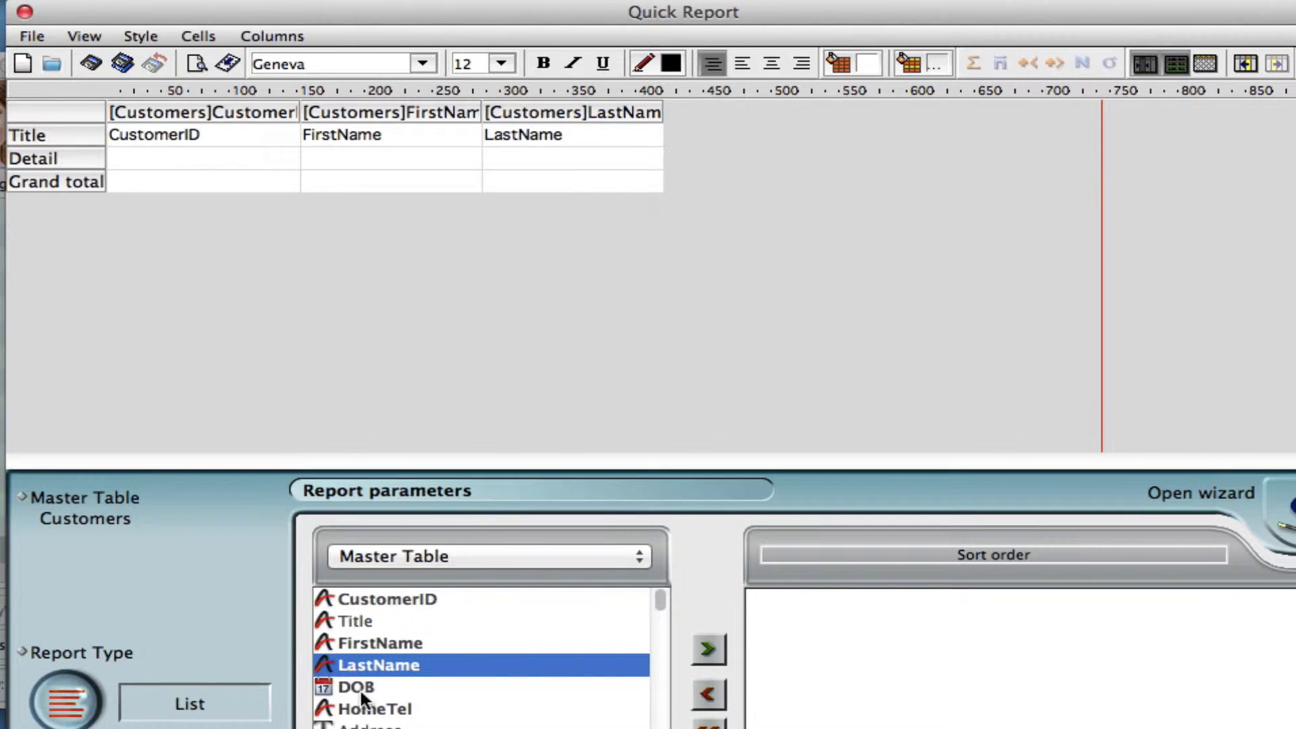
{"action": "left_click_drag", "start_coordinate": [356, 687], "coordinate": [759, 132]}
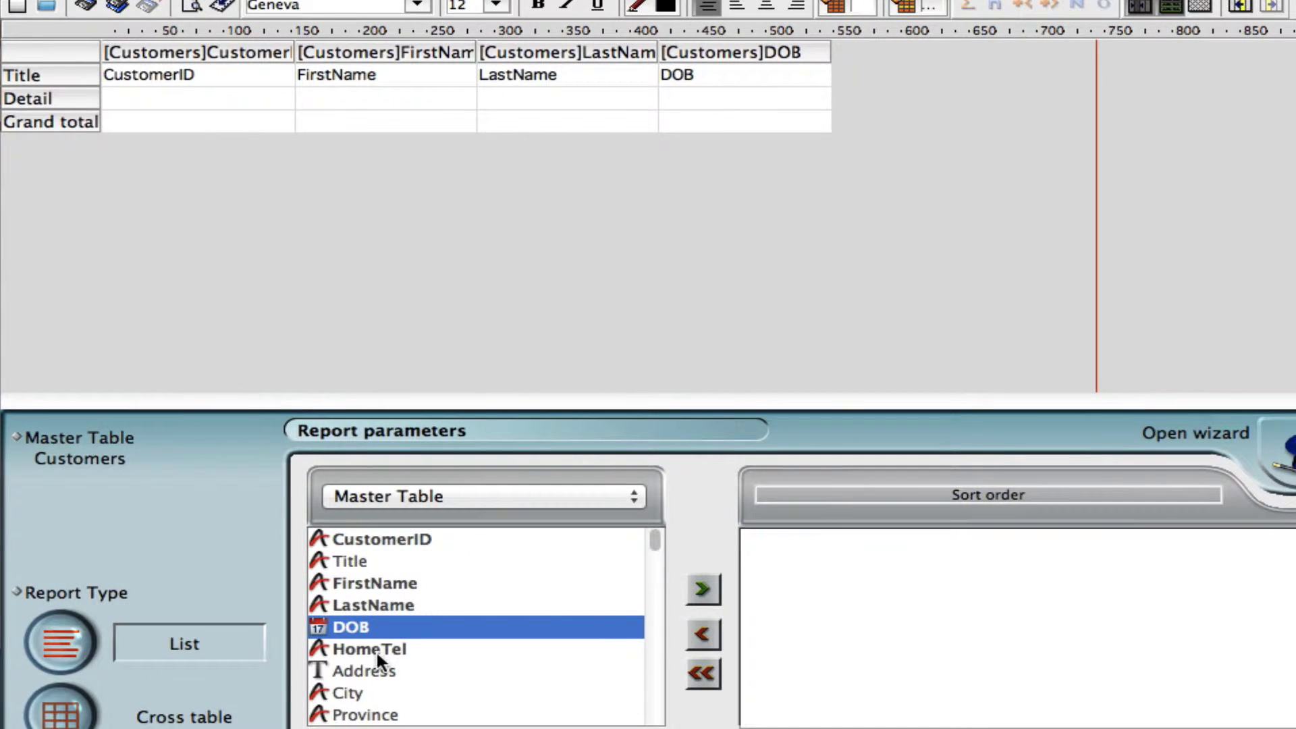
{"action": "left_click_drag", "start_coordinate": [375, 709], "coordinate": [626, 597]}
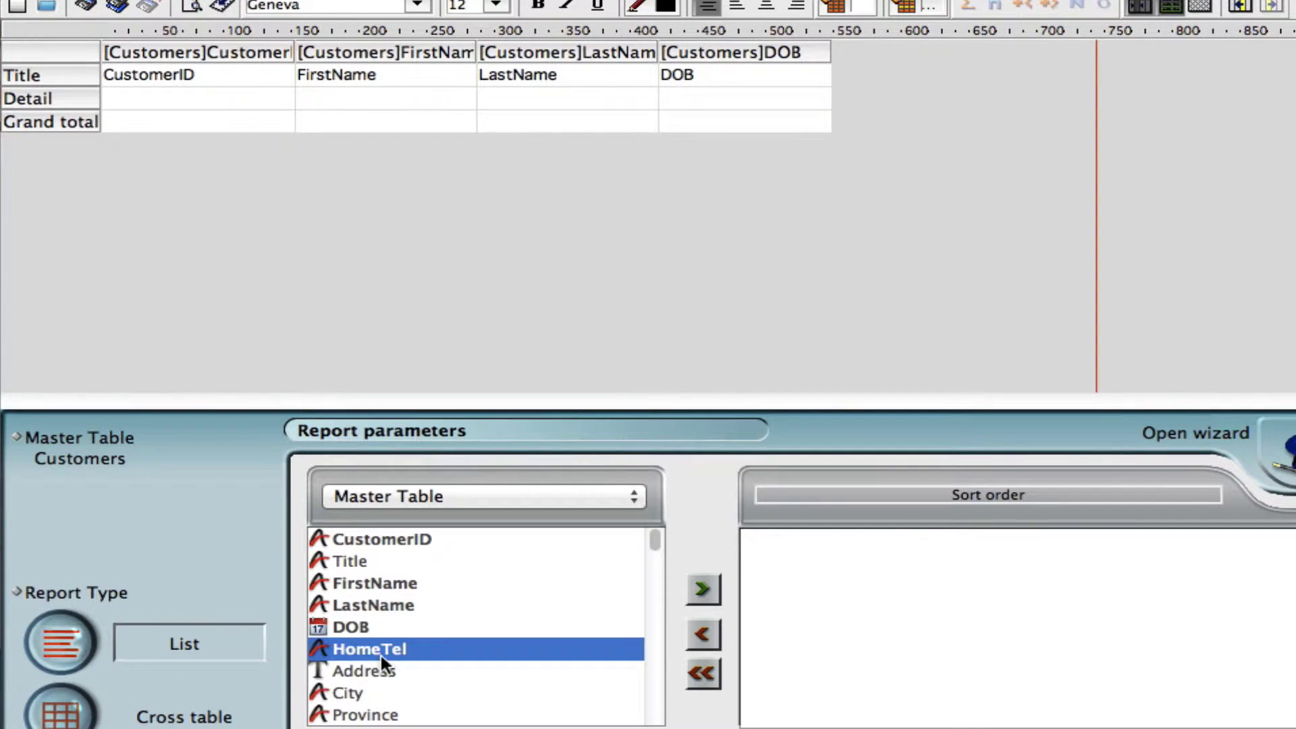
{"action": "left_click_drag", "start_coordinate": [621, 527], "coordinate": [902, 67]}
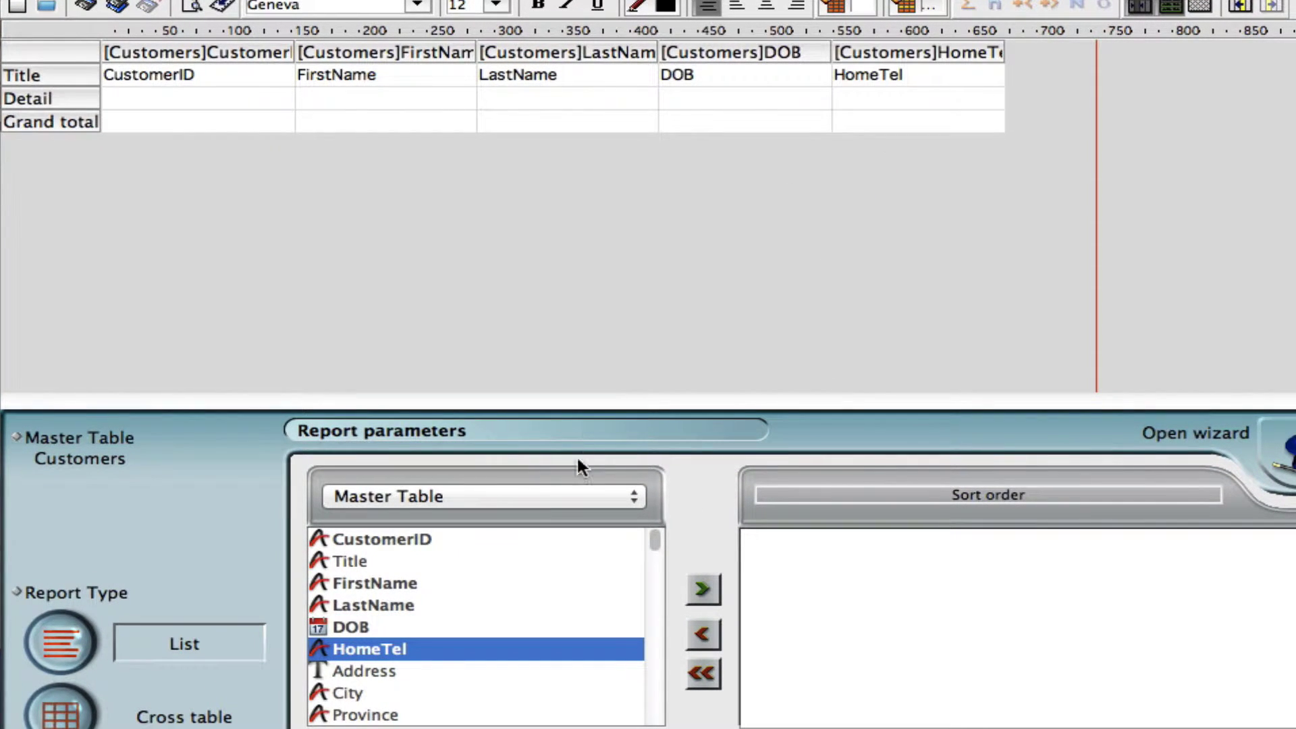
{"action": "left_click_drag", "start_coordinate": [350, 689], "coordinate": [1045, 68]}
{"action": "mouse_move", "coordinate": [365, 714]}
{"action": "left_mouse_down"}
{"action": "mouse_move", "coordinate": [475, 677]}
{"action": "mouse_move", "coordinate": [1222, 70]}
{"action": "left_mouse_up"}
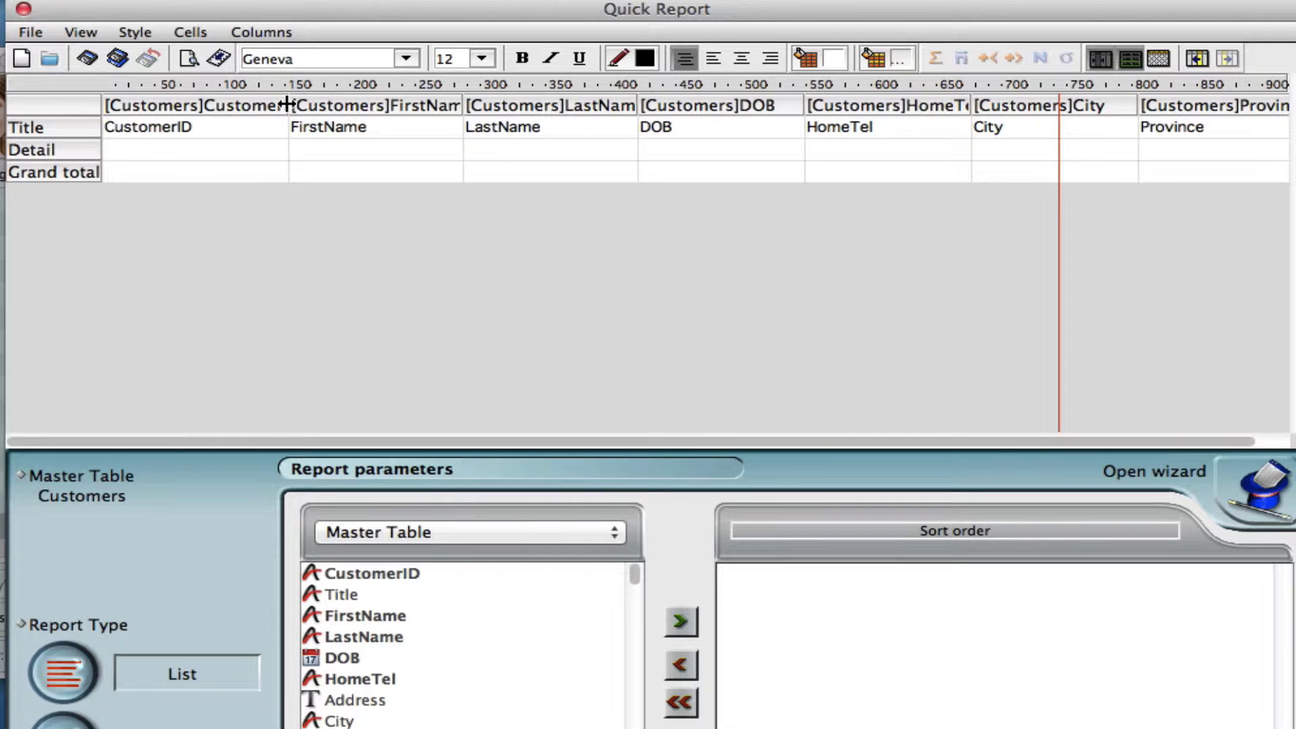
- Drag the CustomerID and FirstName header borders left to narrow both columns
{"action": "left_click_drag", "start_coordinate": [291, 105], "coordinate": [223, 105]}
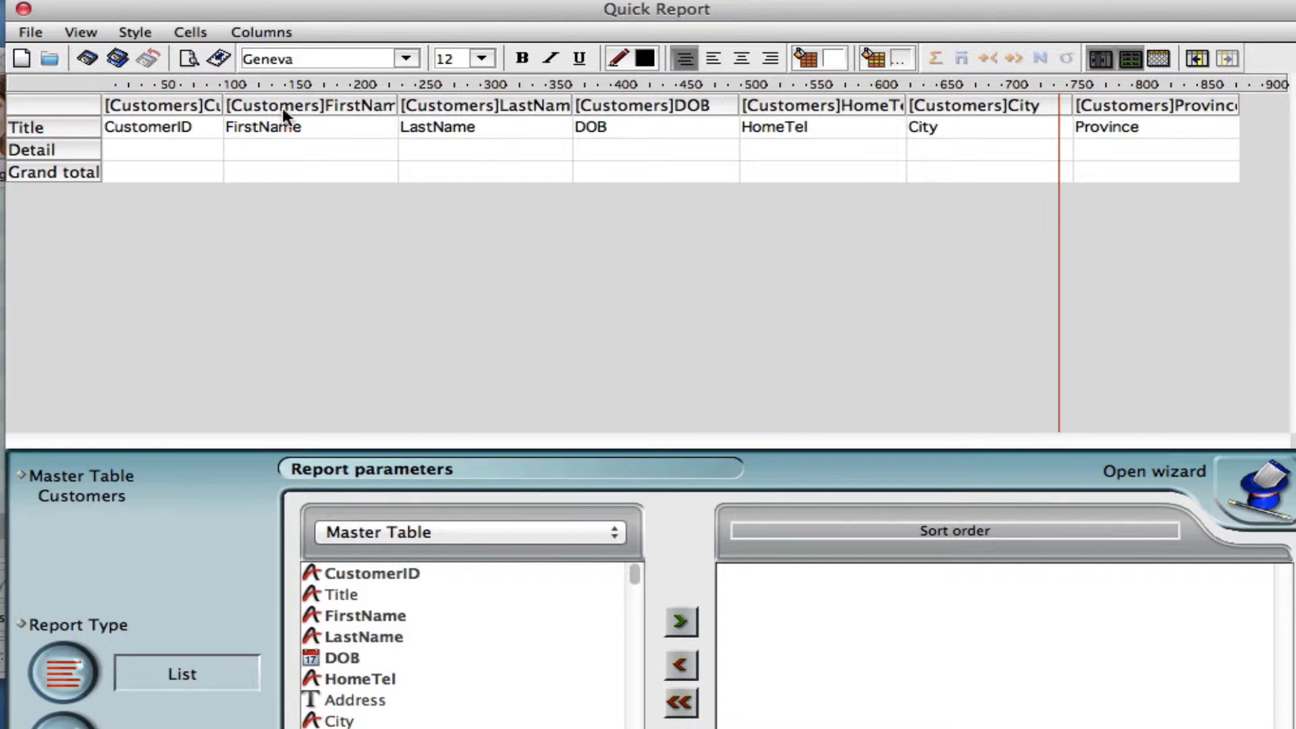
{"action": "left_click_drag", "start_coordinate": [398, 106], "coordinate": [371, 106]}
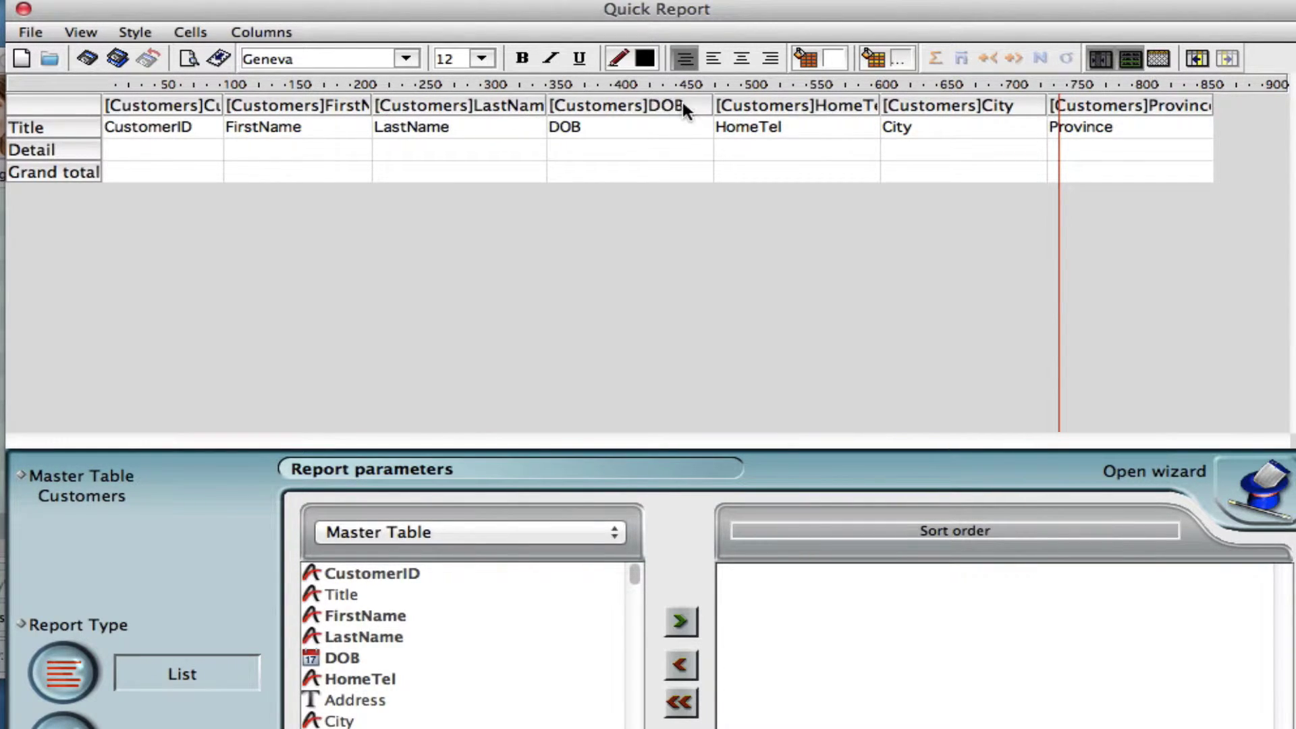
- Select every report cell and change the font size from 12 to 9
{"action": "left_click", "coordinate": [56, 110]}
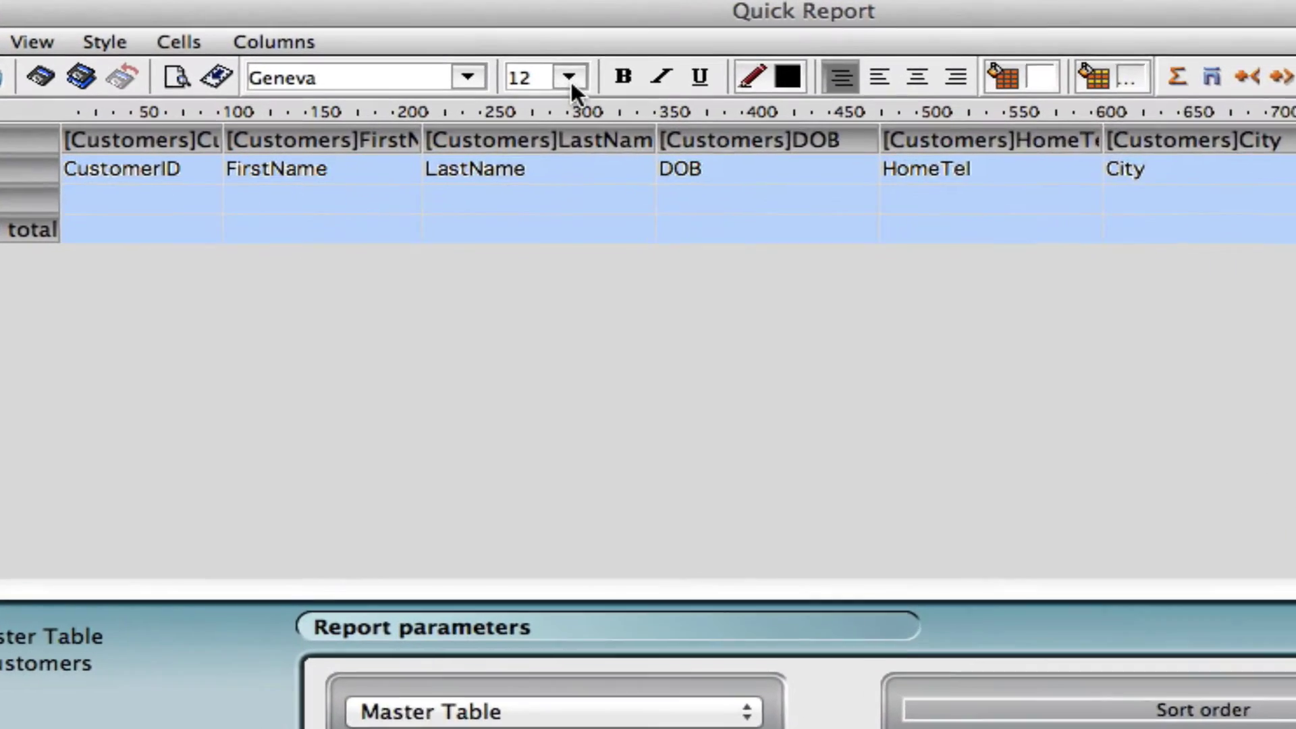
{"action": "left_click", "coordinate": [482, 59]}
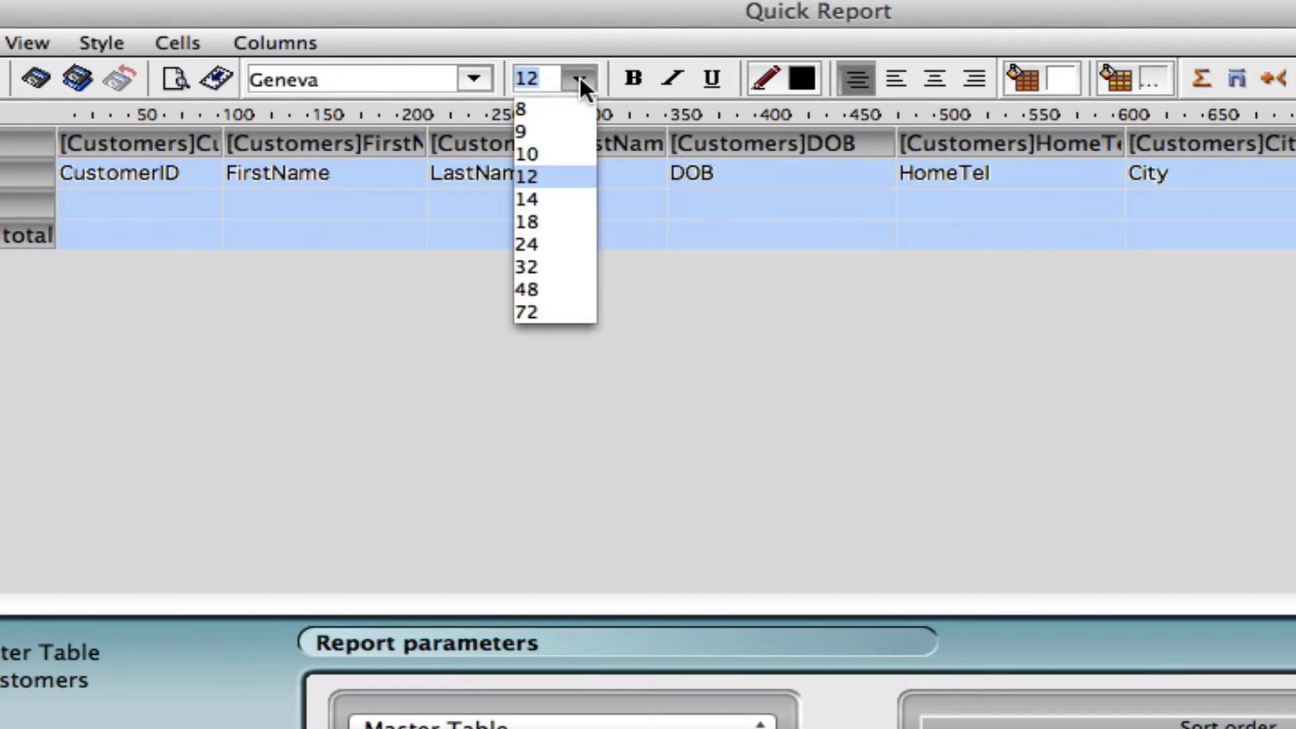
{"action": "left_click", "coordinate": [534, 130]}
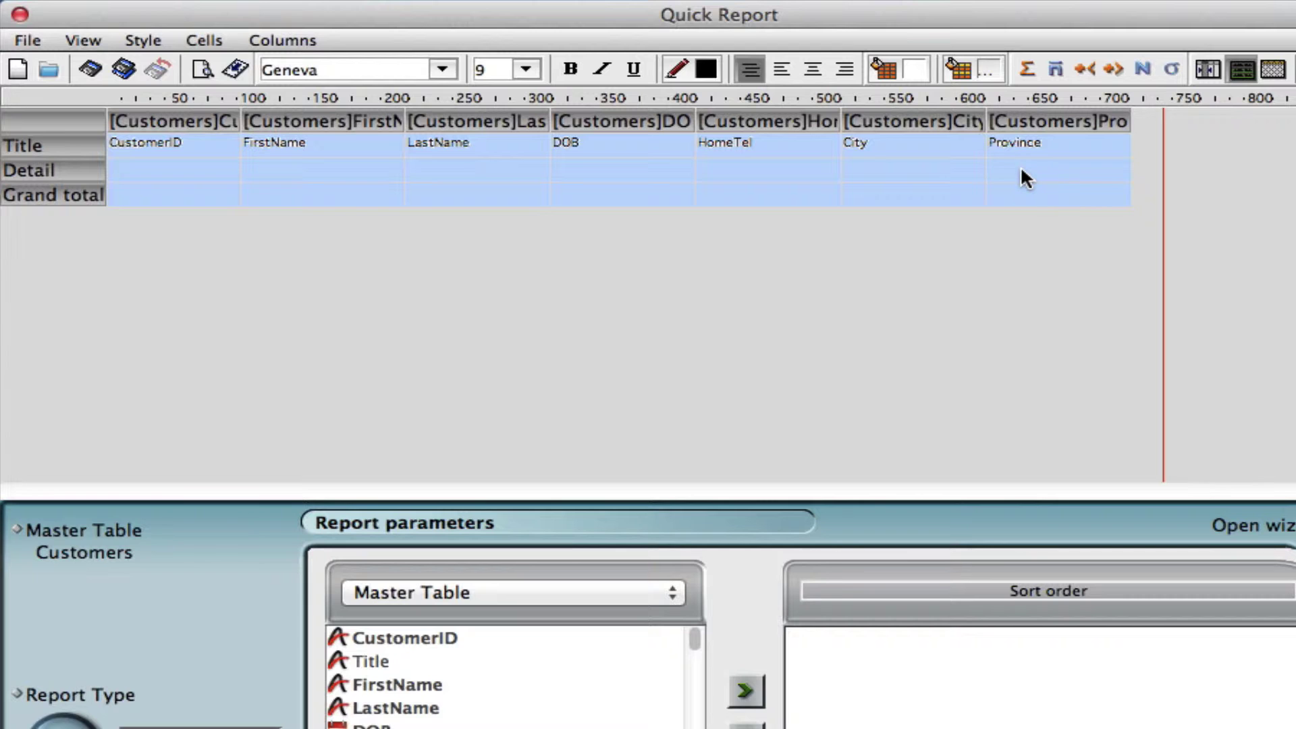
{"action": "left_click", "coordinate": [617, 122]}
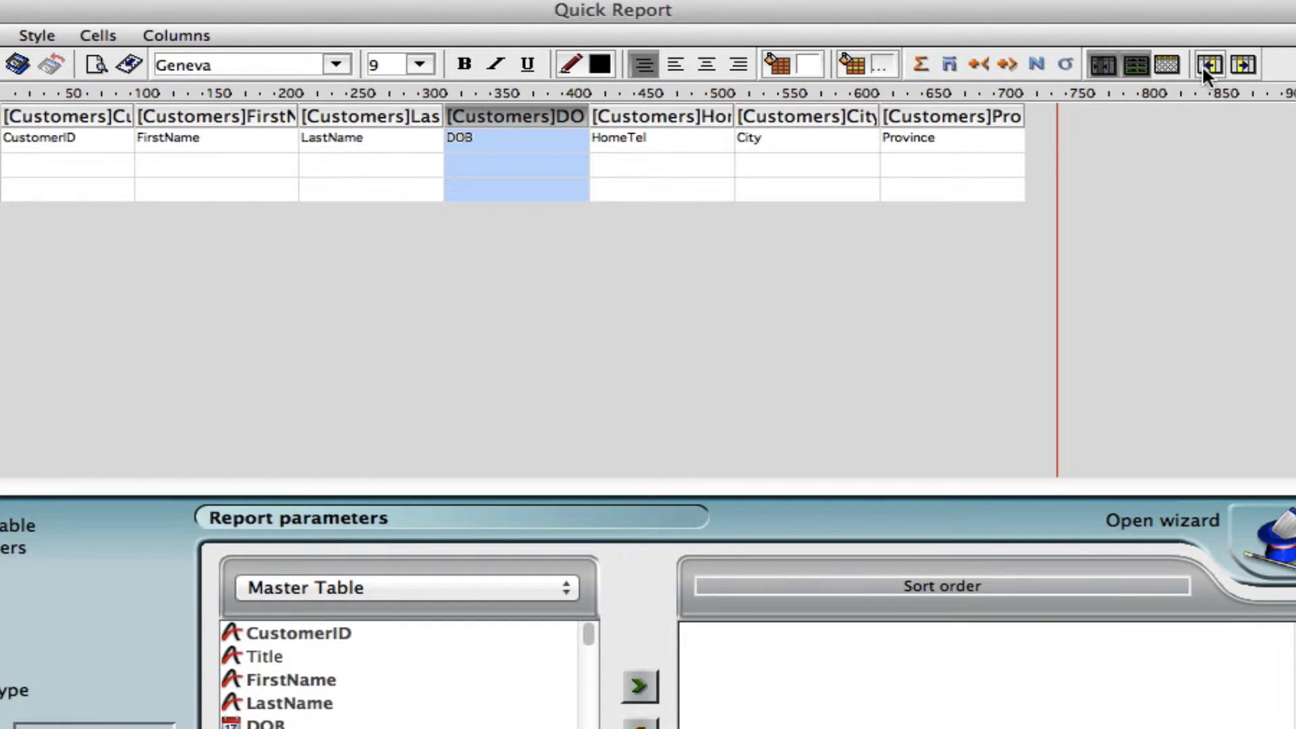
- Move the DOB column left three places, ahead of CustomerID
{"action": "left_click", "coordinate": [1208, 66]}
{"action": "left_click", "coordinate": [1209, 66]}
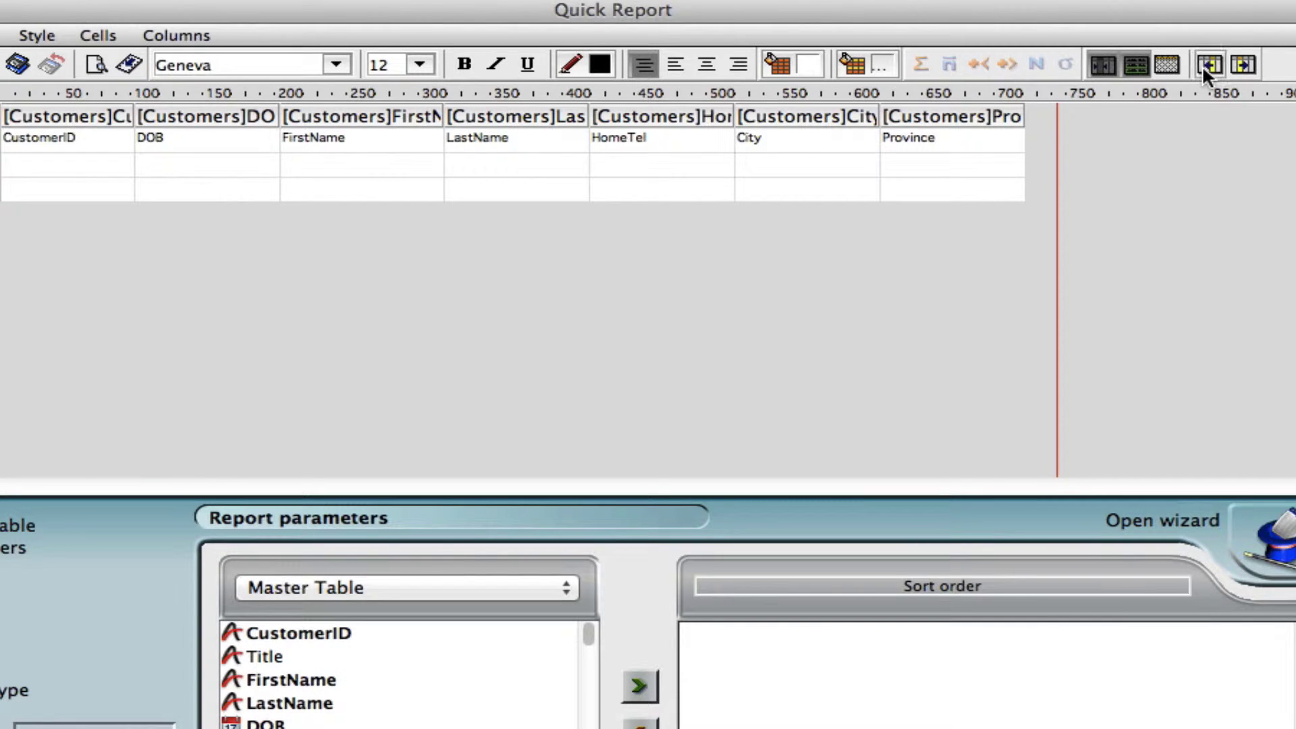
{"action": "left_click", "coordinate": [1208, 65]}
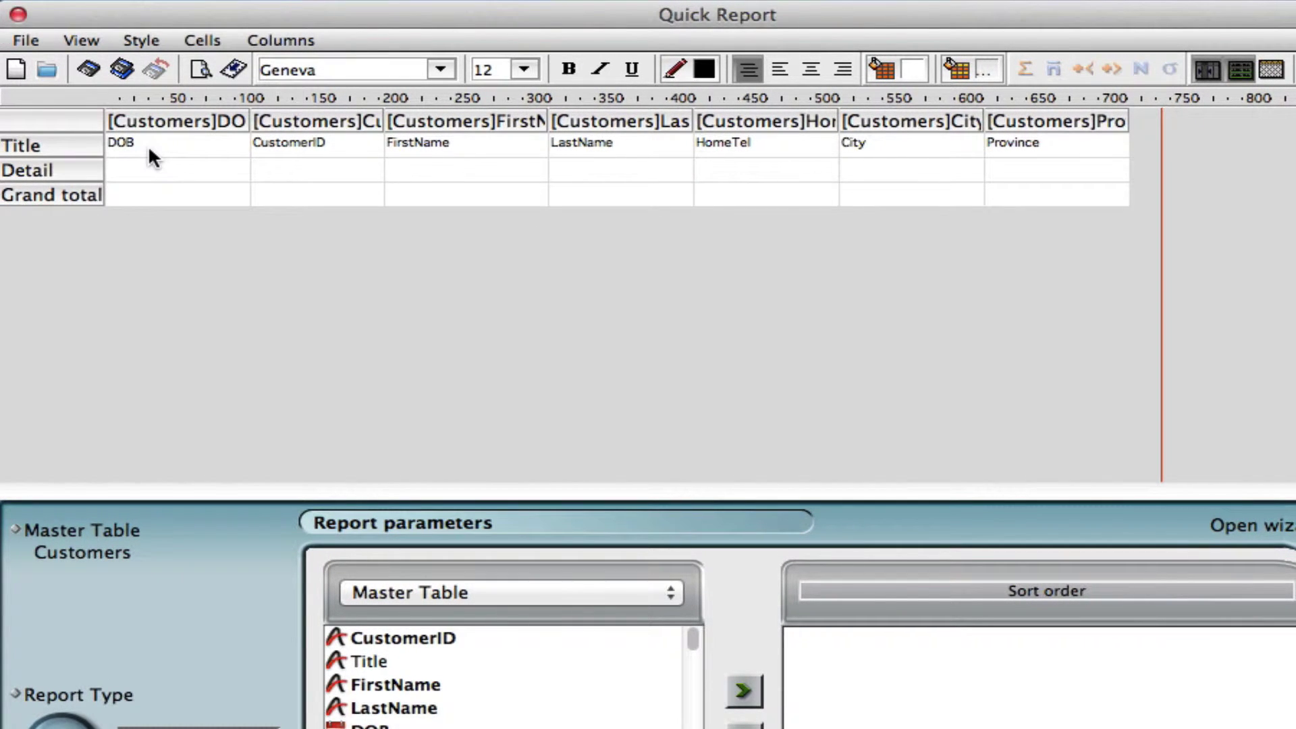
{"action": "left_click", "coordinate": [227, 121]}
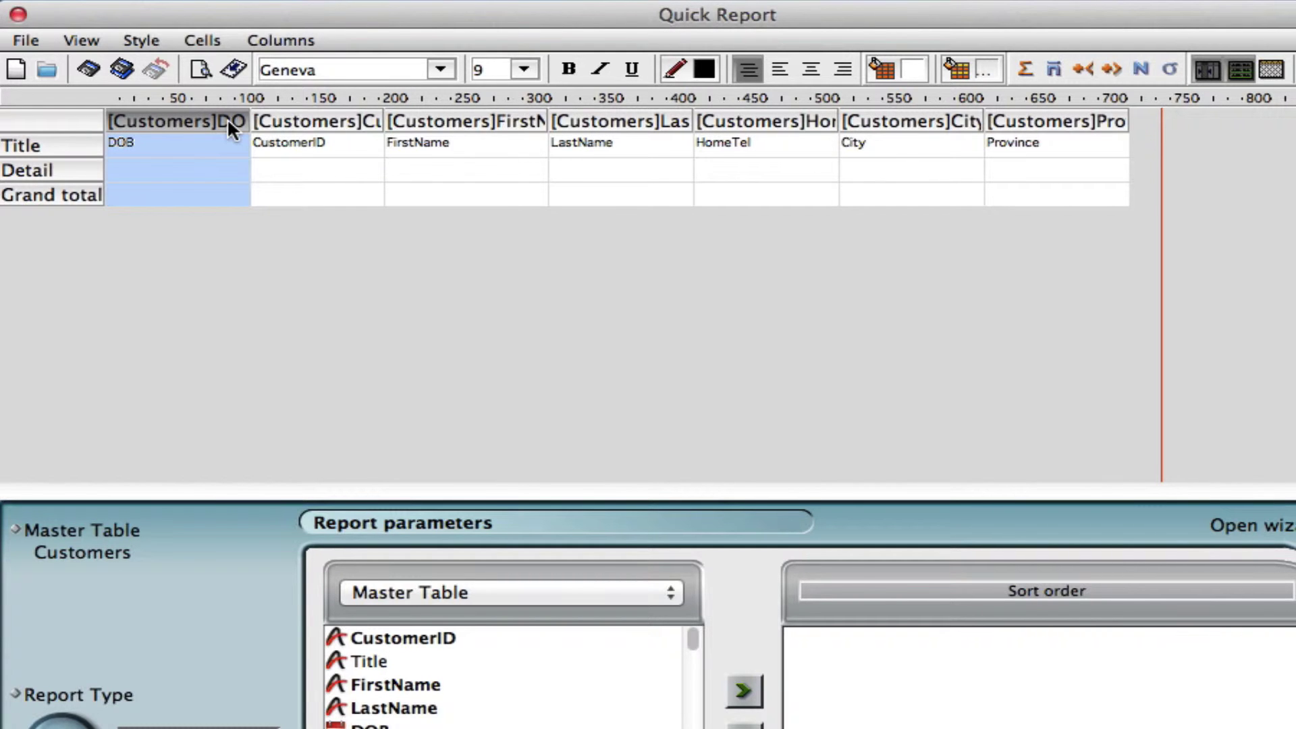
{"action": "right_click", "coordinate": [232, 126]}
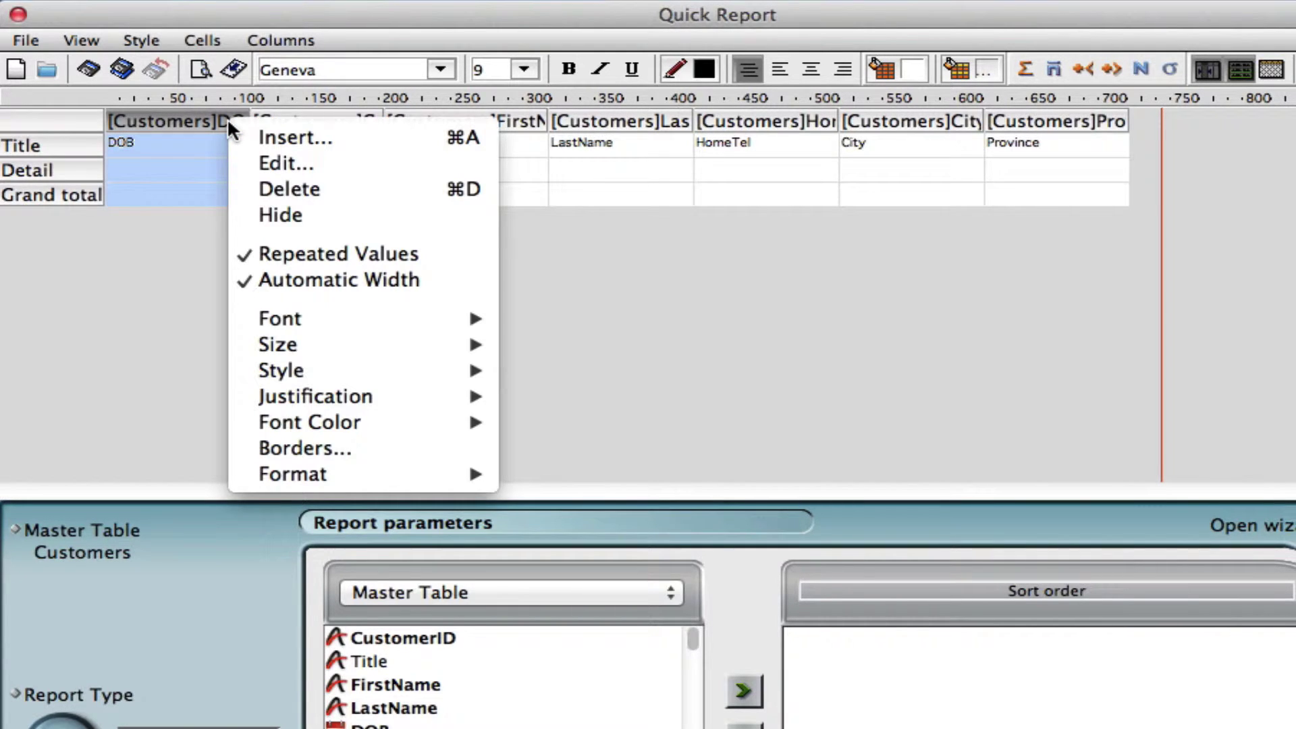
{"action": "left_click", "coordinate": [308, 279]}
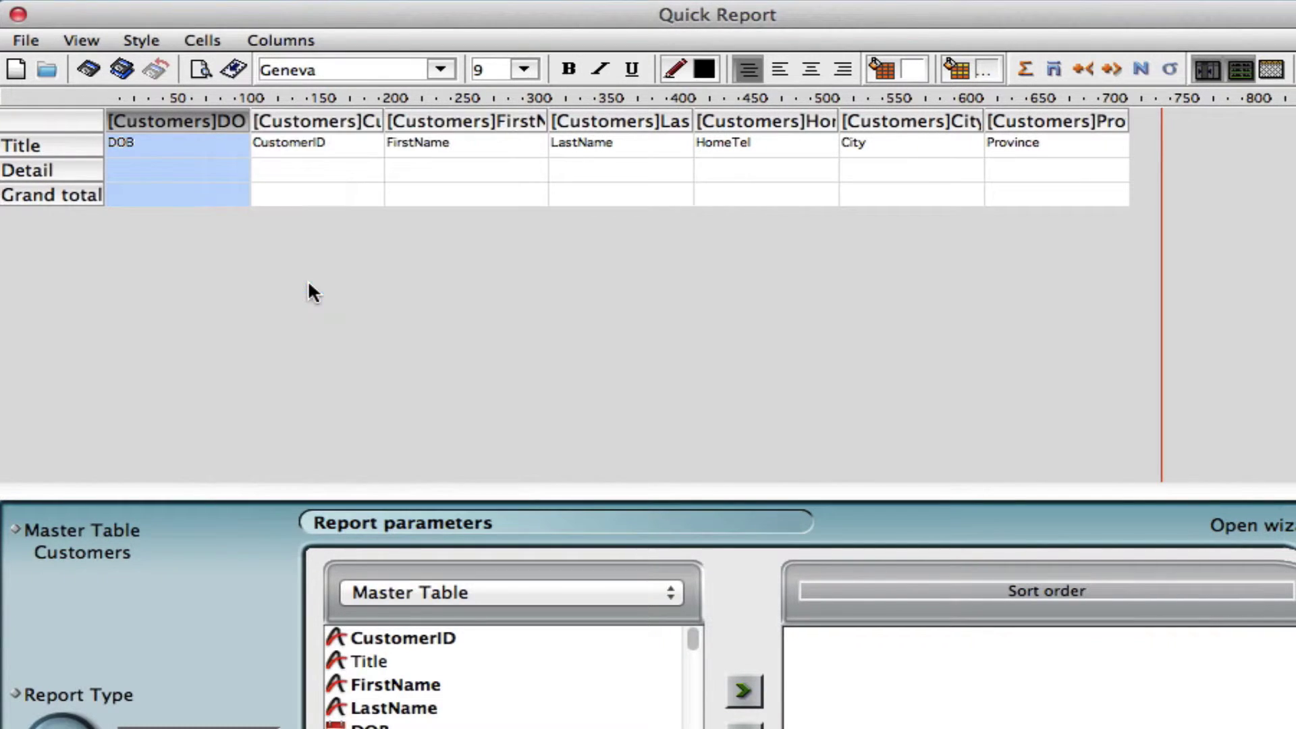
{"action": "left_click_drag", "start_coordinate": [254, 123], "coordinate": [269, 123]}
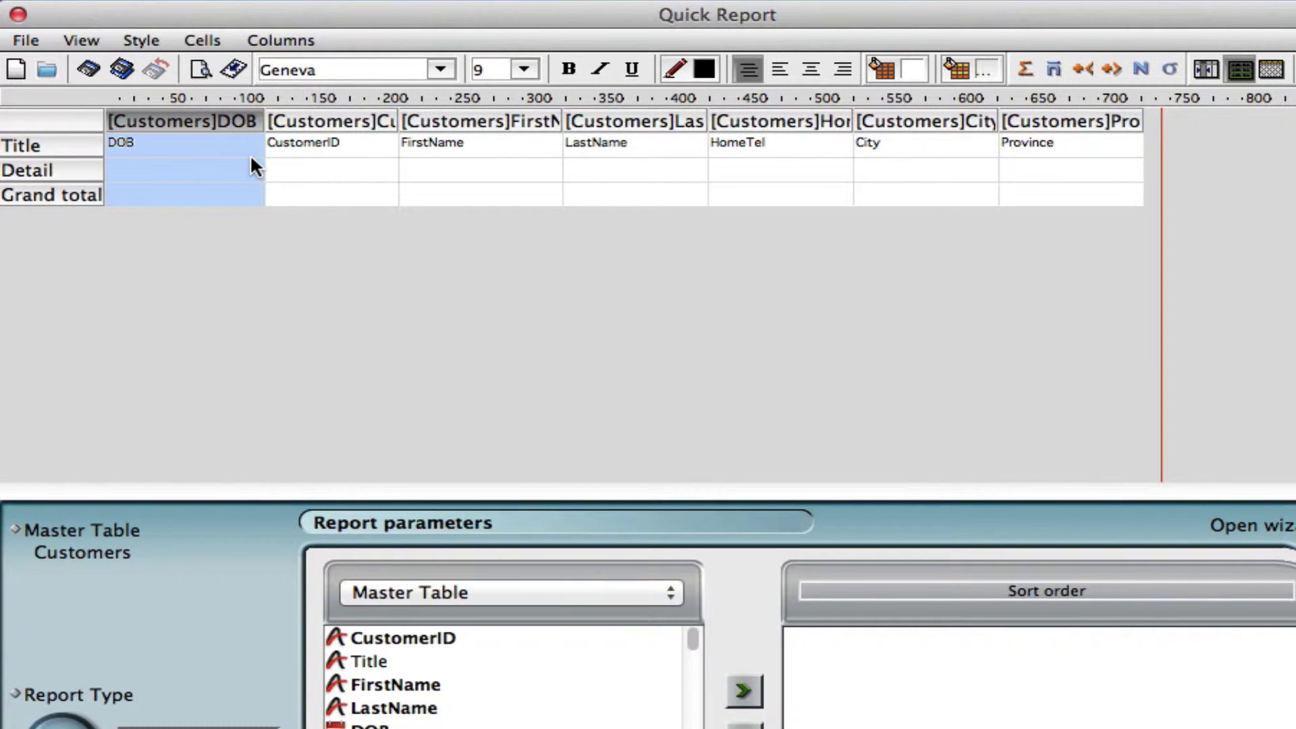
{"action": "right_click", "coordinate": [237, 118]}
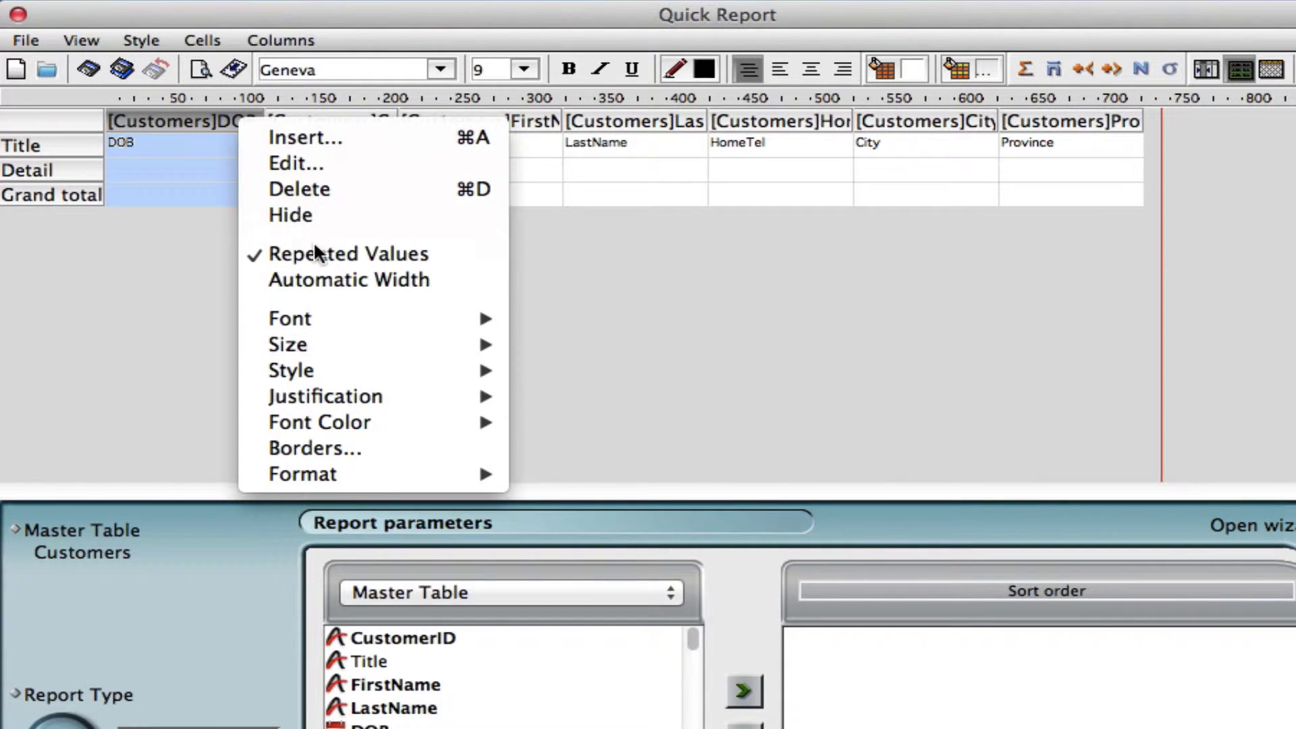
{"action": "left_click", "coordinate": [315, 279]}
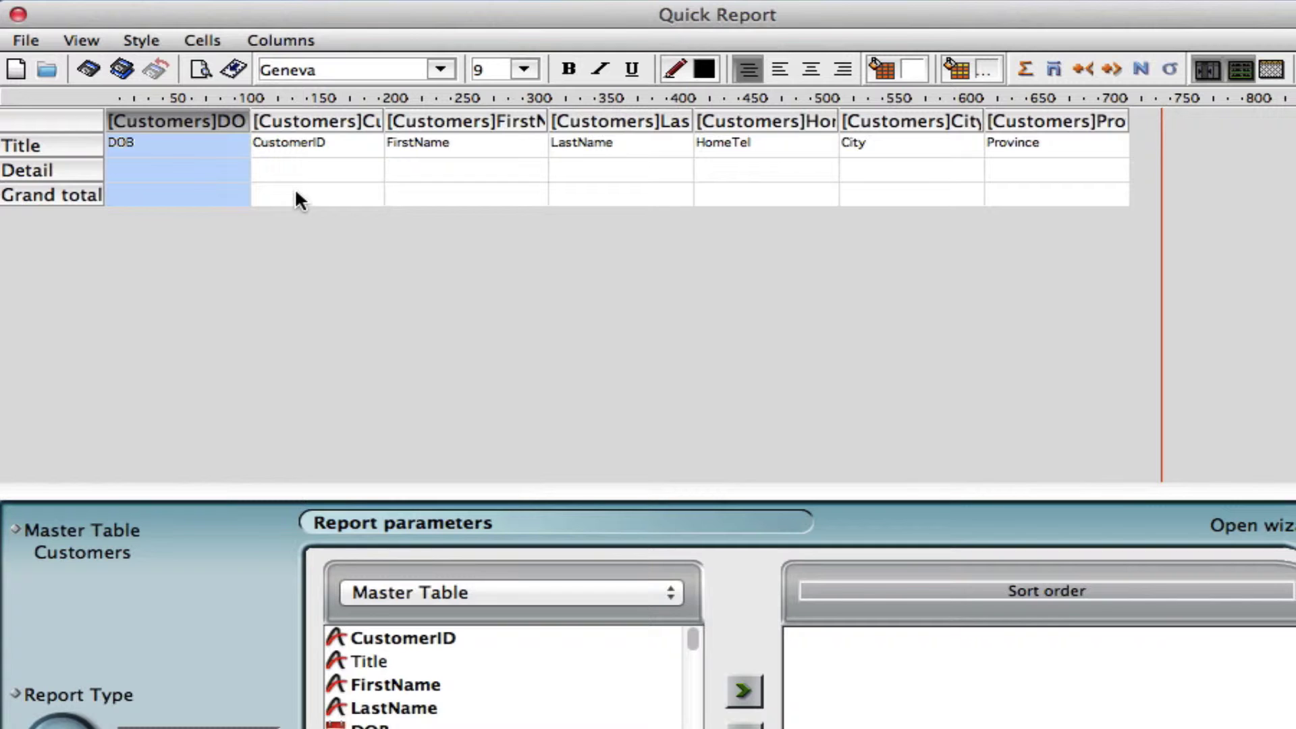
- Add City, then Province, as the report's sort keys
{"action": "left_click", "coordinate": [209, 168]}
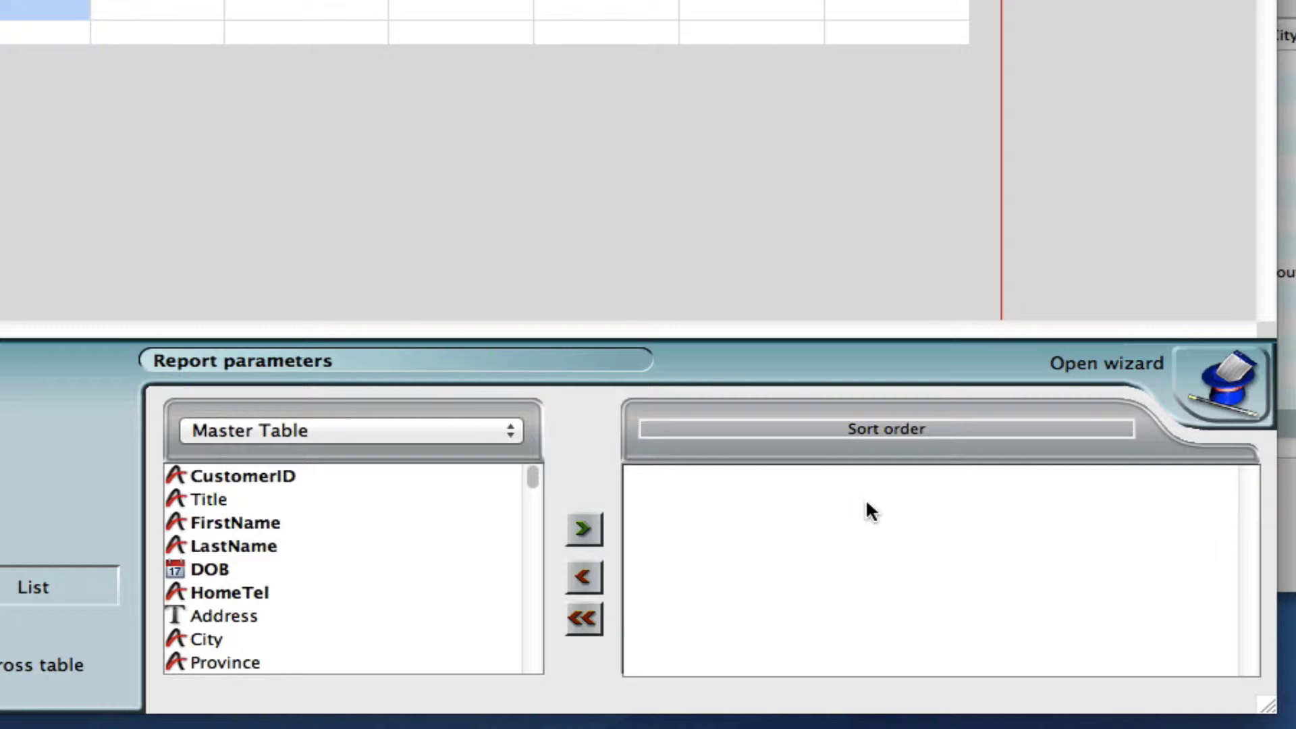
{"action": "left_click", "coordinate": [207, 638]}
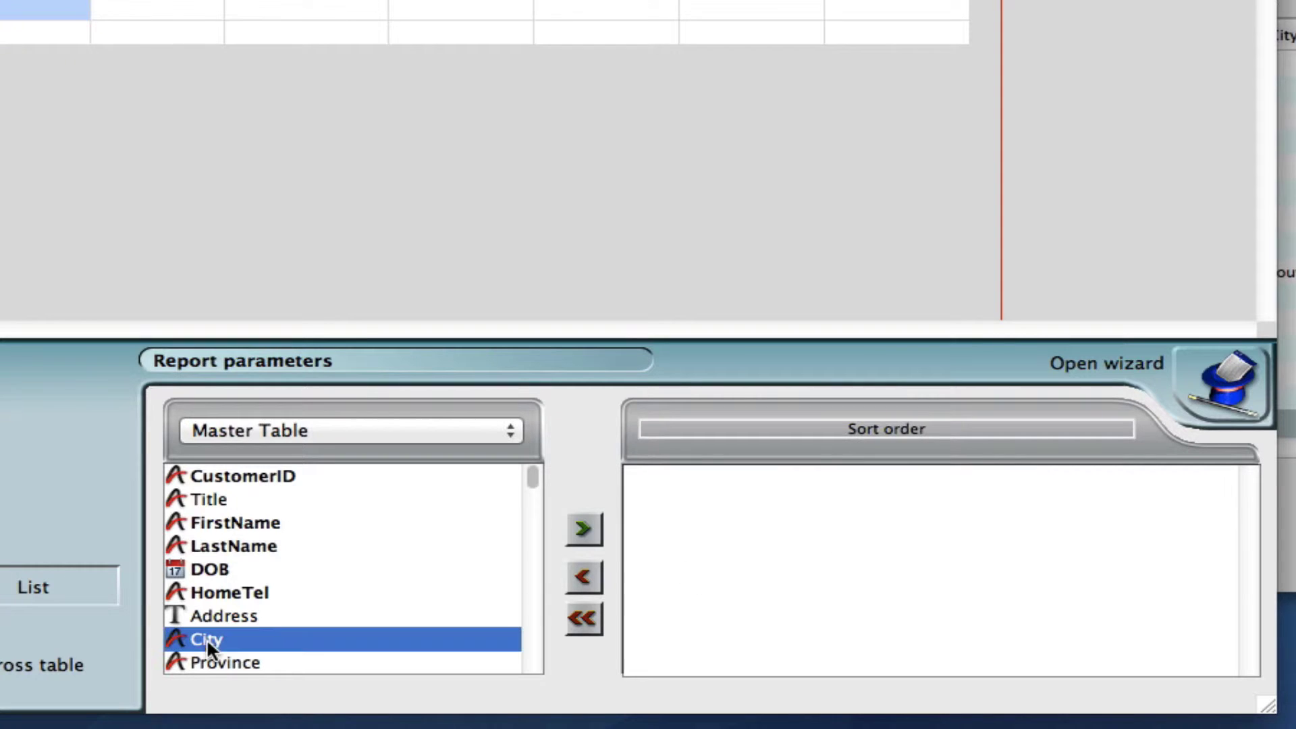
{"action": "left_click", "coordinate": [585, 531]}
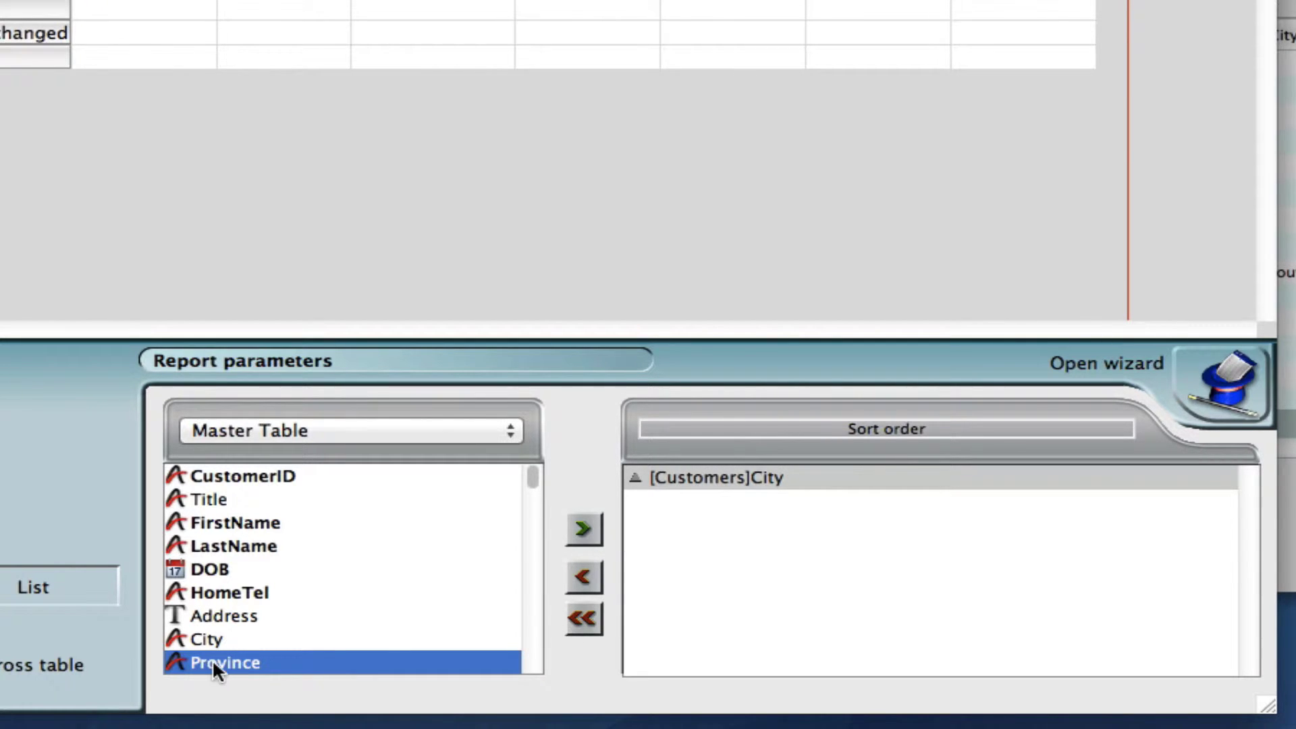
{"action": "left_click_drag", "start_coordinate": [211, 659], "coordinate": [726, 525]}
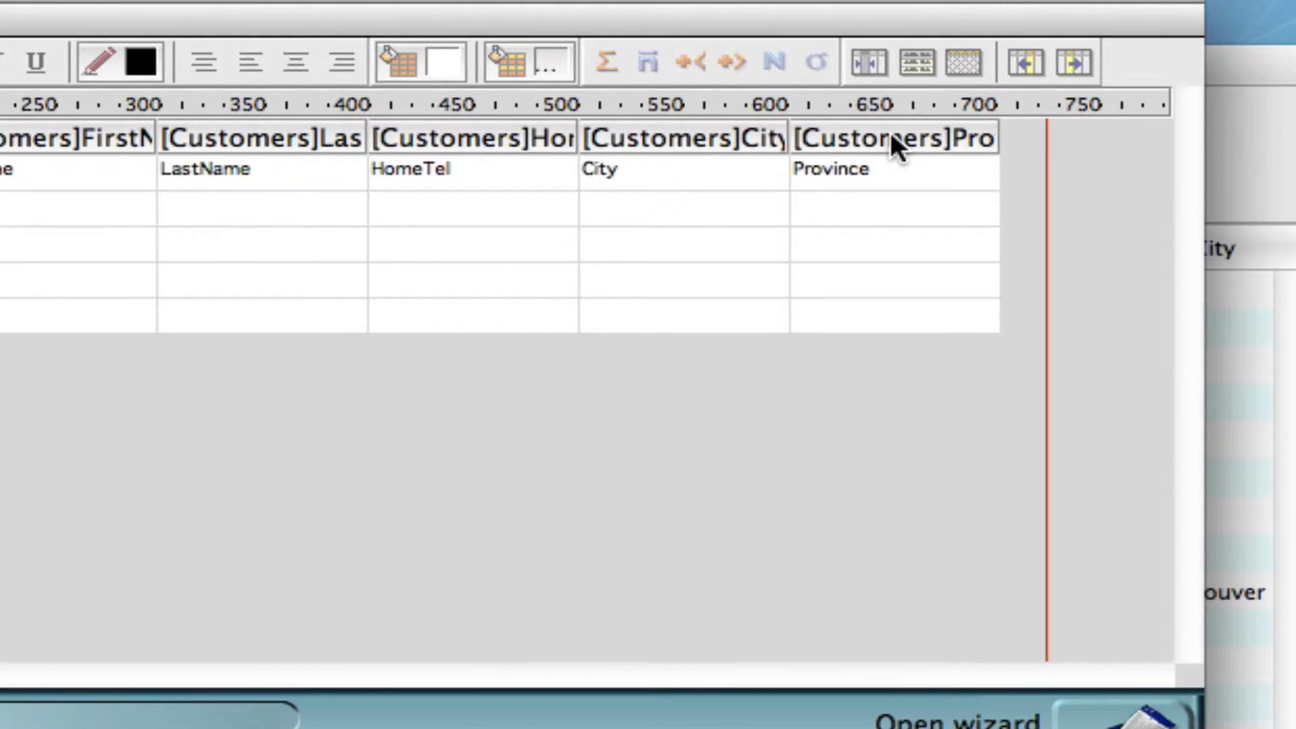
- Hide the [Customers]Province column using its right-click menu
{"action": "left_click", "coordinate": [890, 139]}
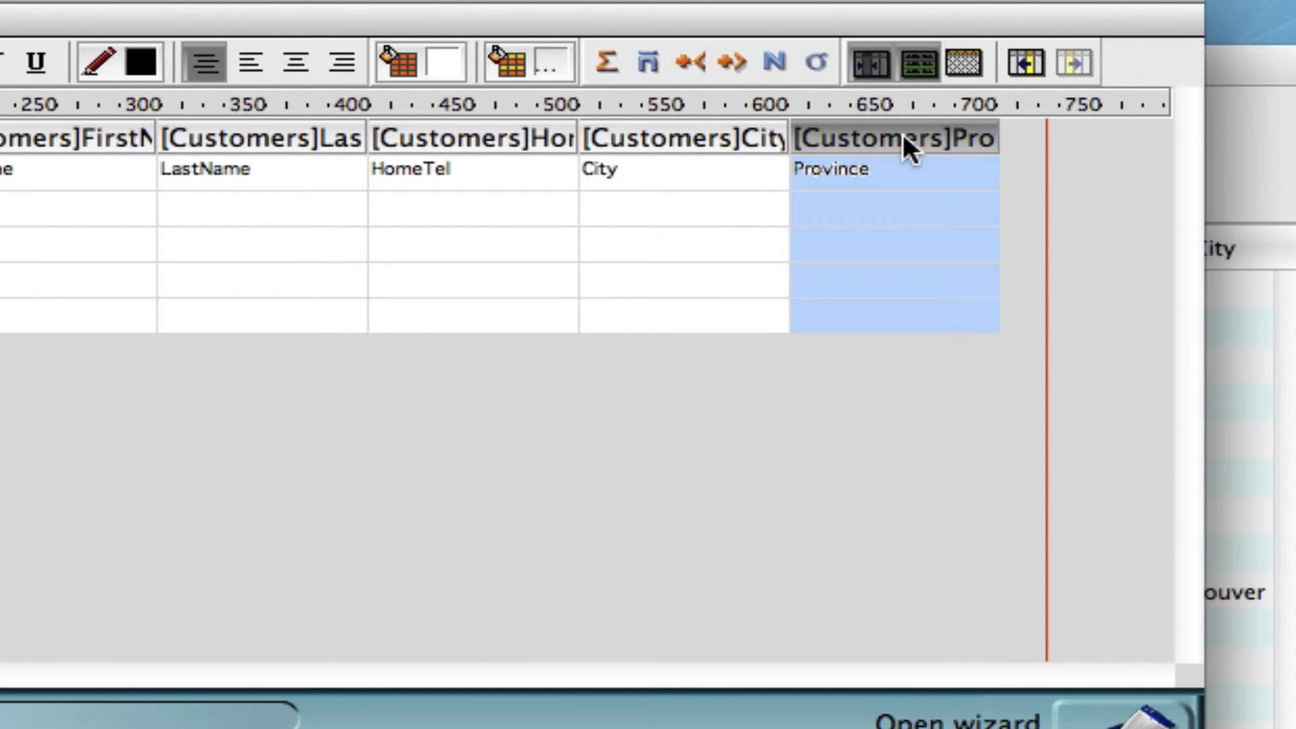
{"action": "right_click", "coordinate": [906, 147]}
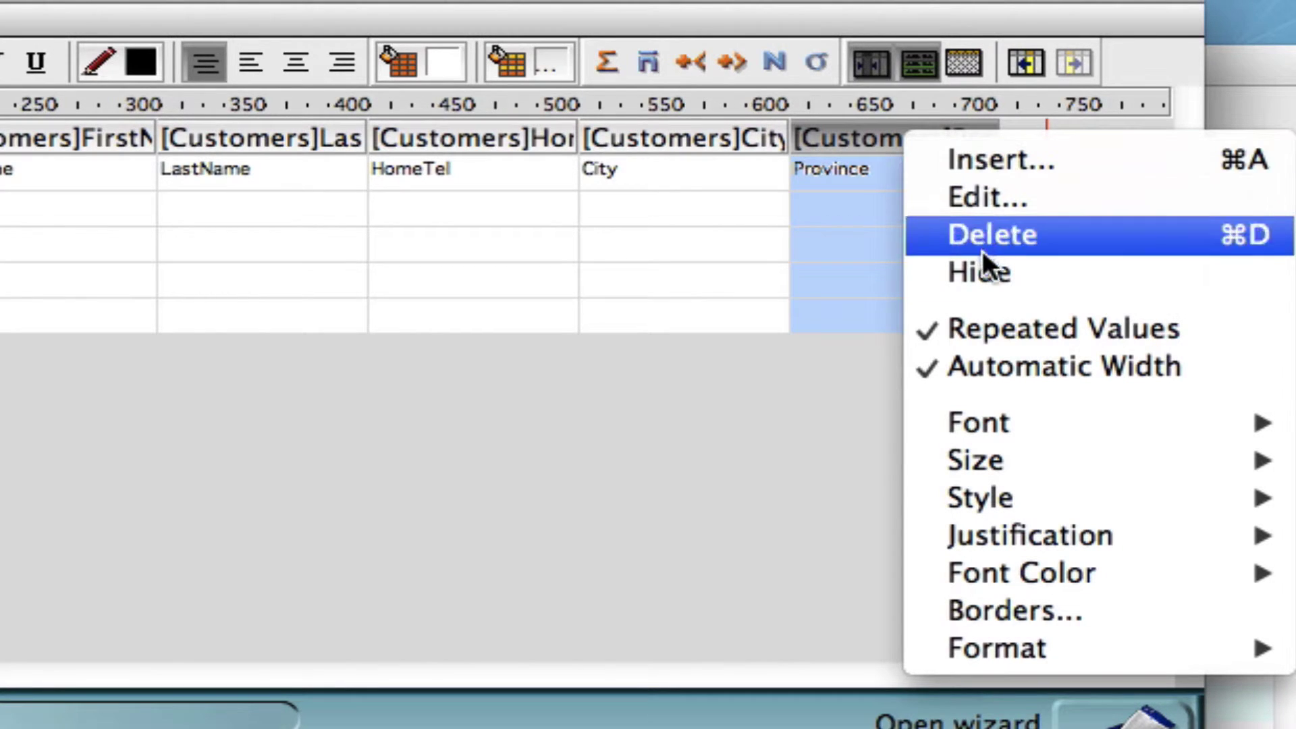
{"action": "left_click", "coordinate": [986, 280]}
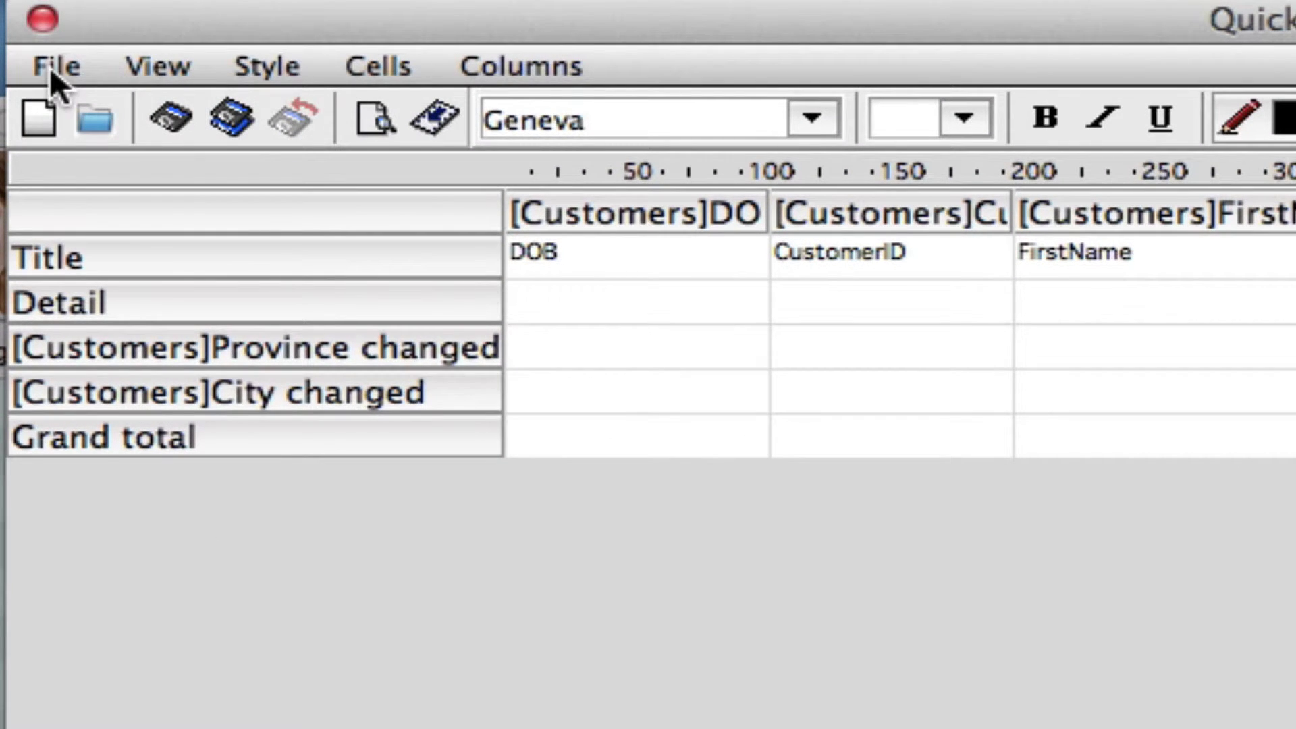
- Use Save As to store the report as 'Customer Report 1' in the Desktop folder
{"action": "left_click", "coordinate": [50, 66]}
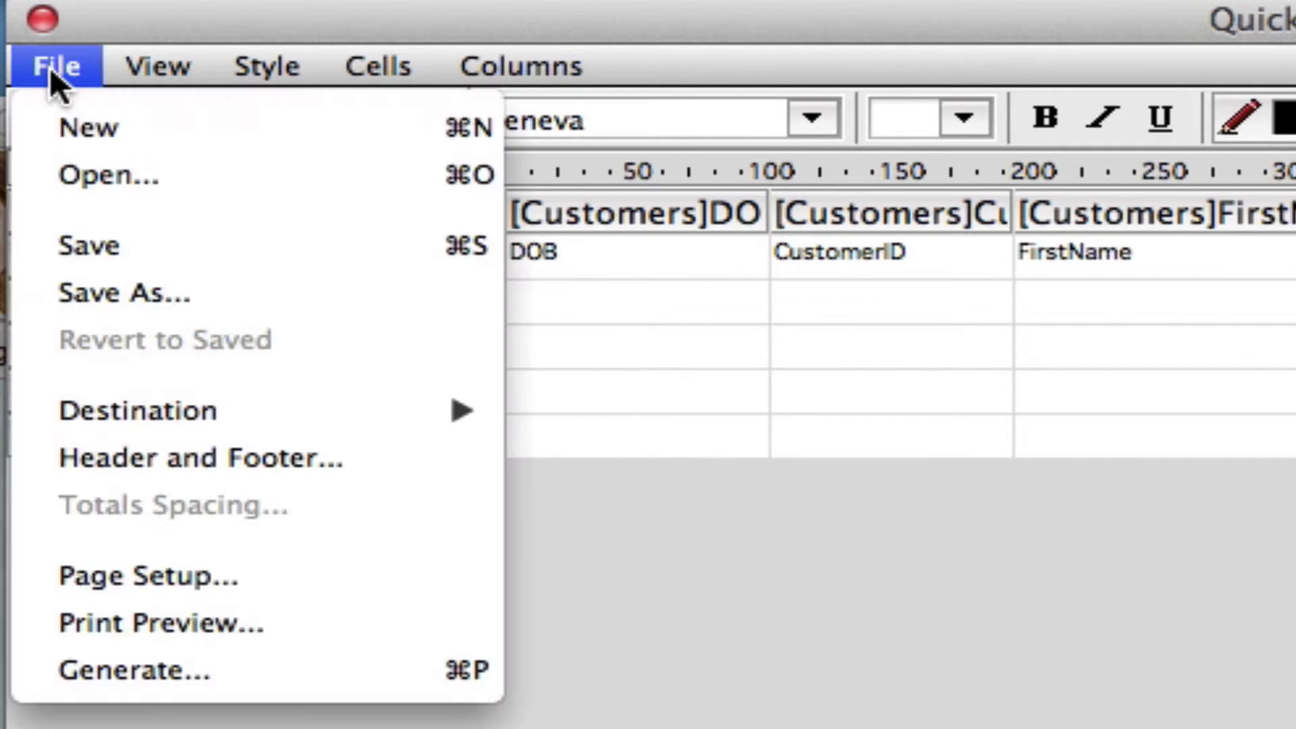
{"action": "left_click", "coordinate": [110, 290]}
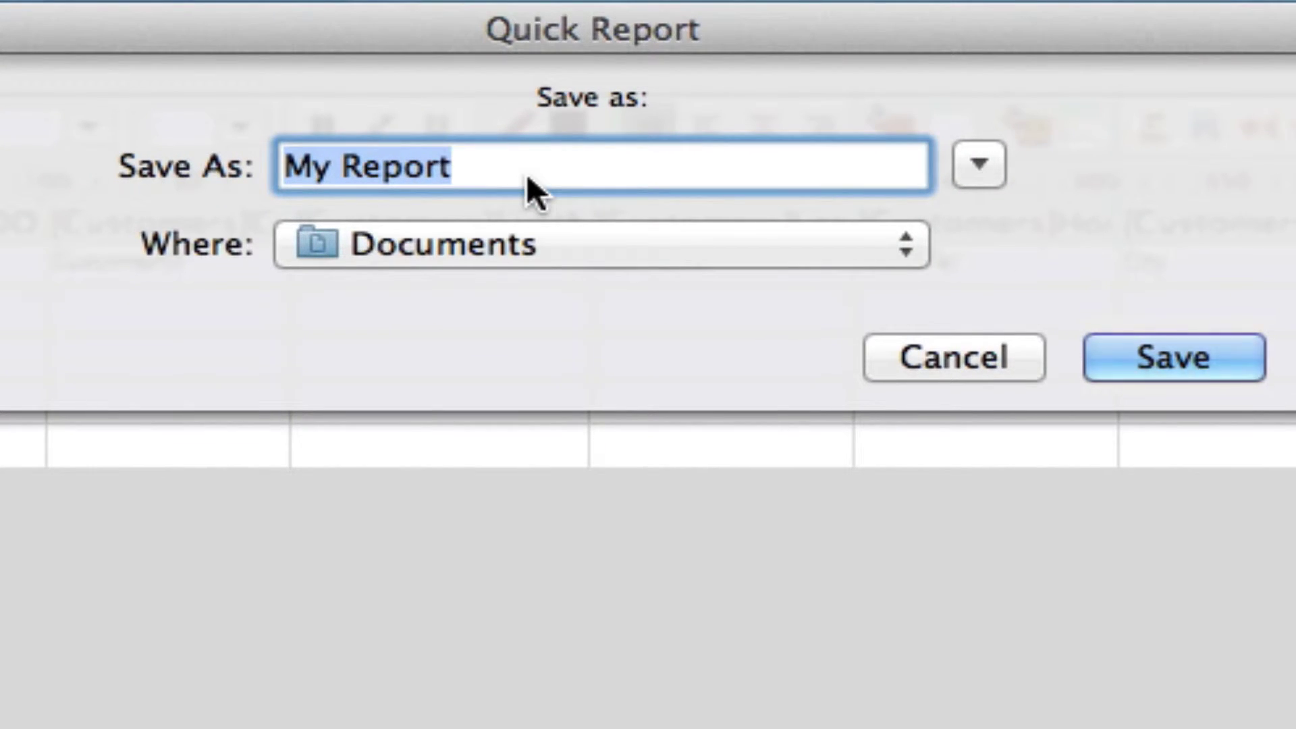
{"action": "type", "text": "Customer "}
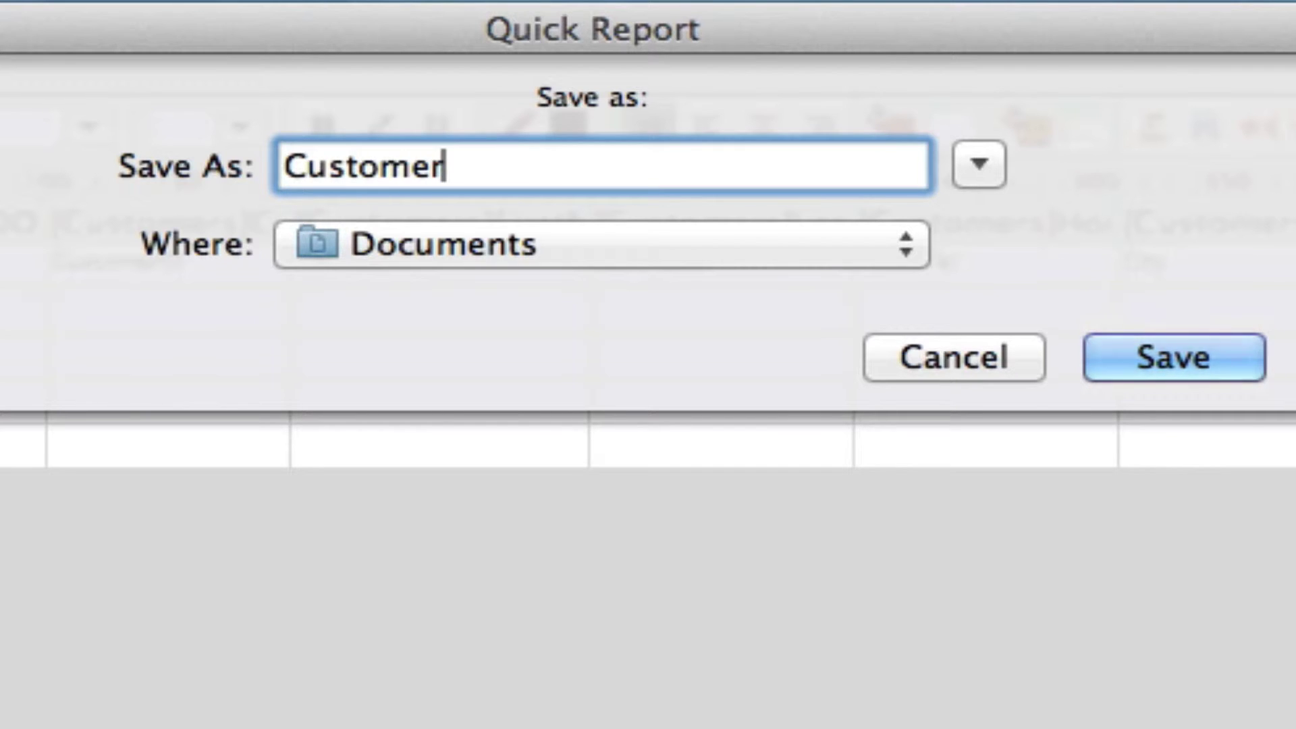
{"action": "type", "text": "Report "}
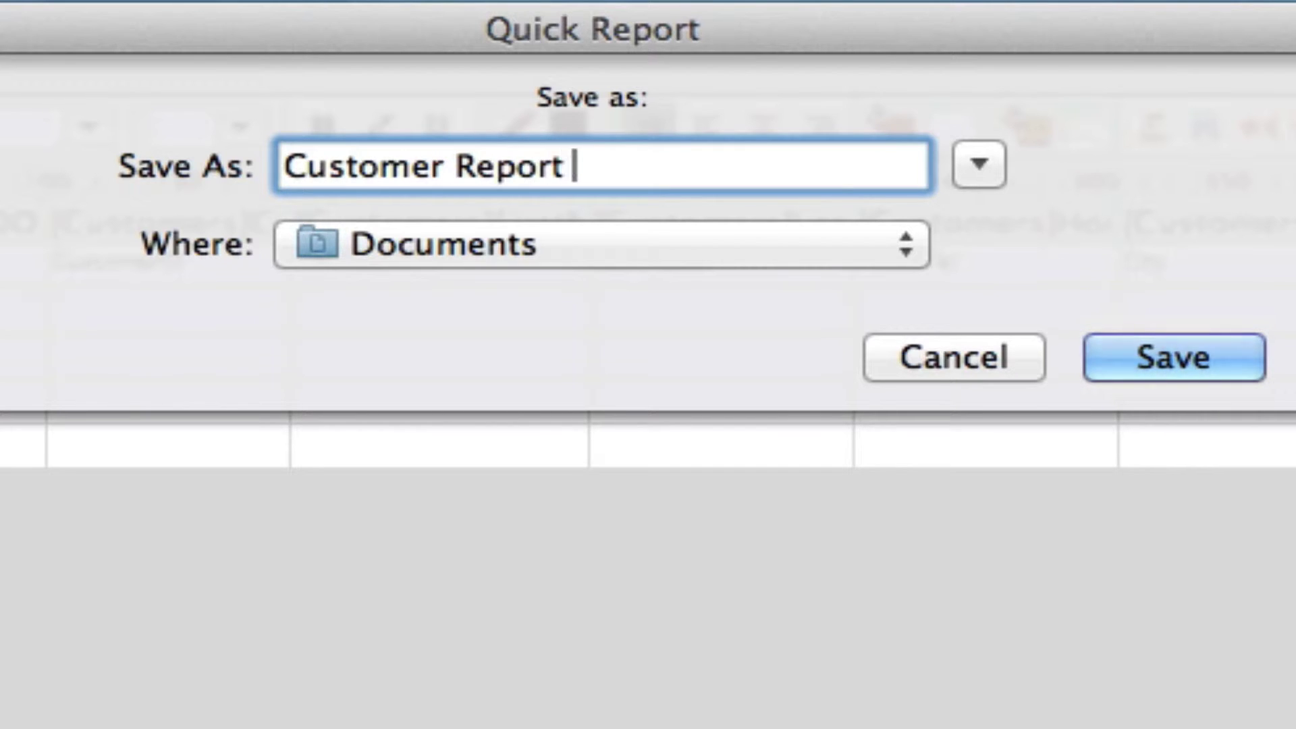
{"action": "type", "text": "1"}
{"action": "left_click", "coordinate": [906, 243]}
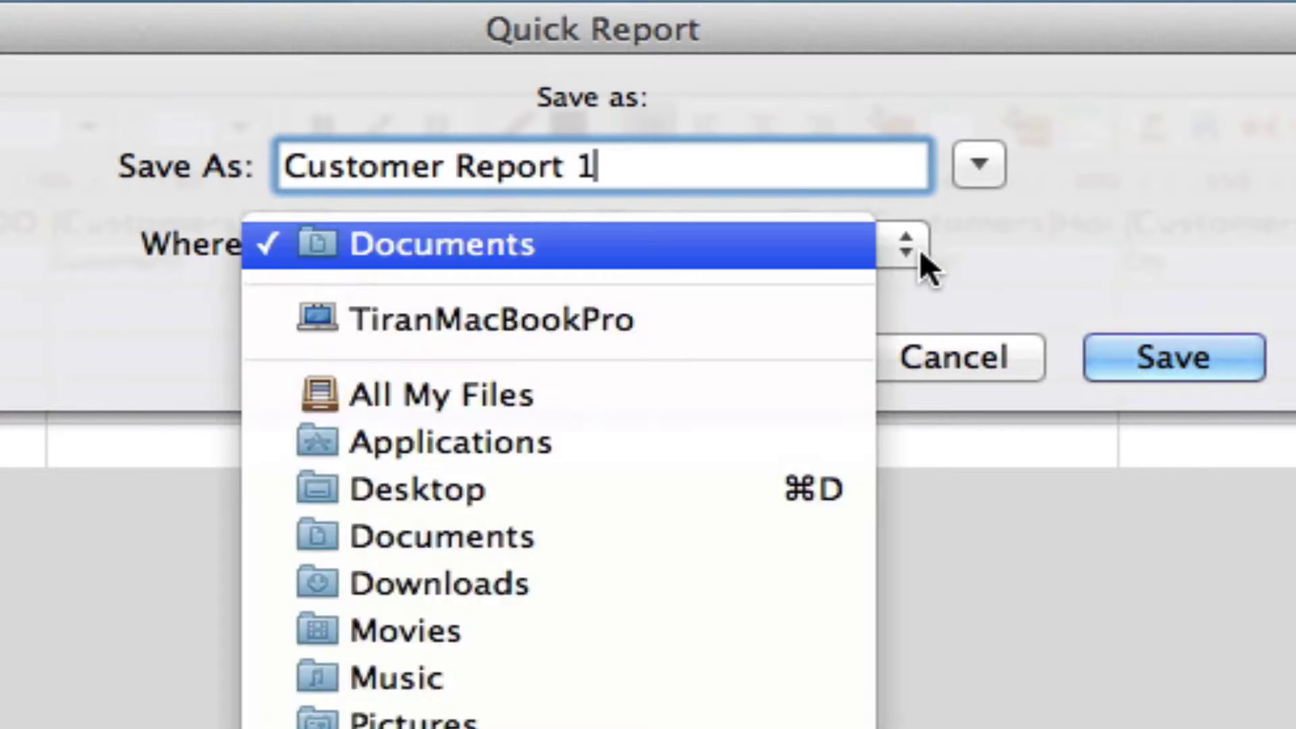
{"action": "left_click", "coordinate": [459, 483]}
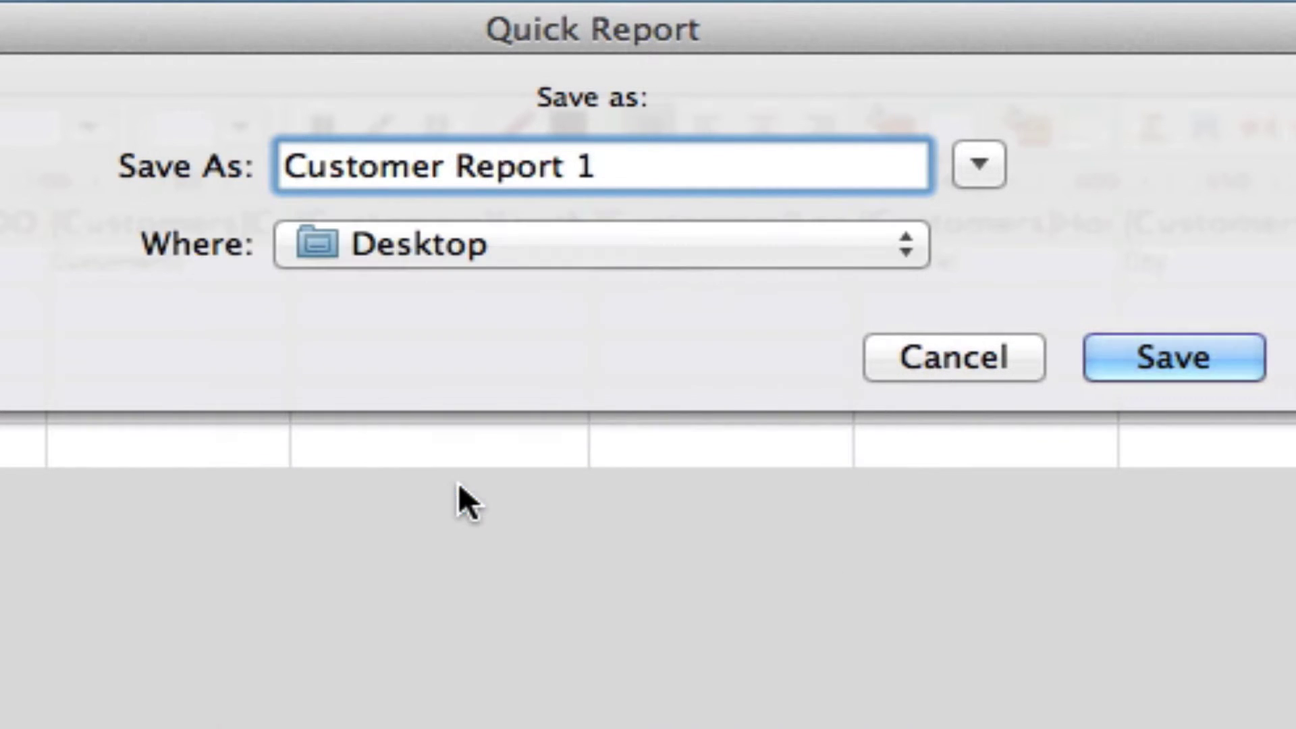
{"action": "left_click", "coordinate": [1144, 357]}
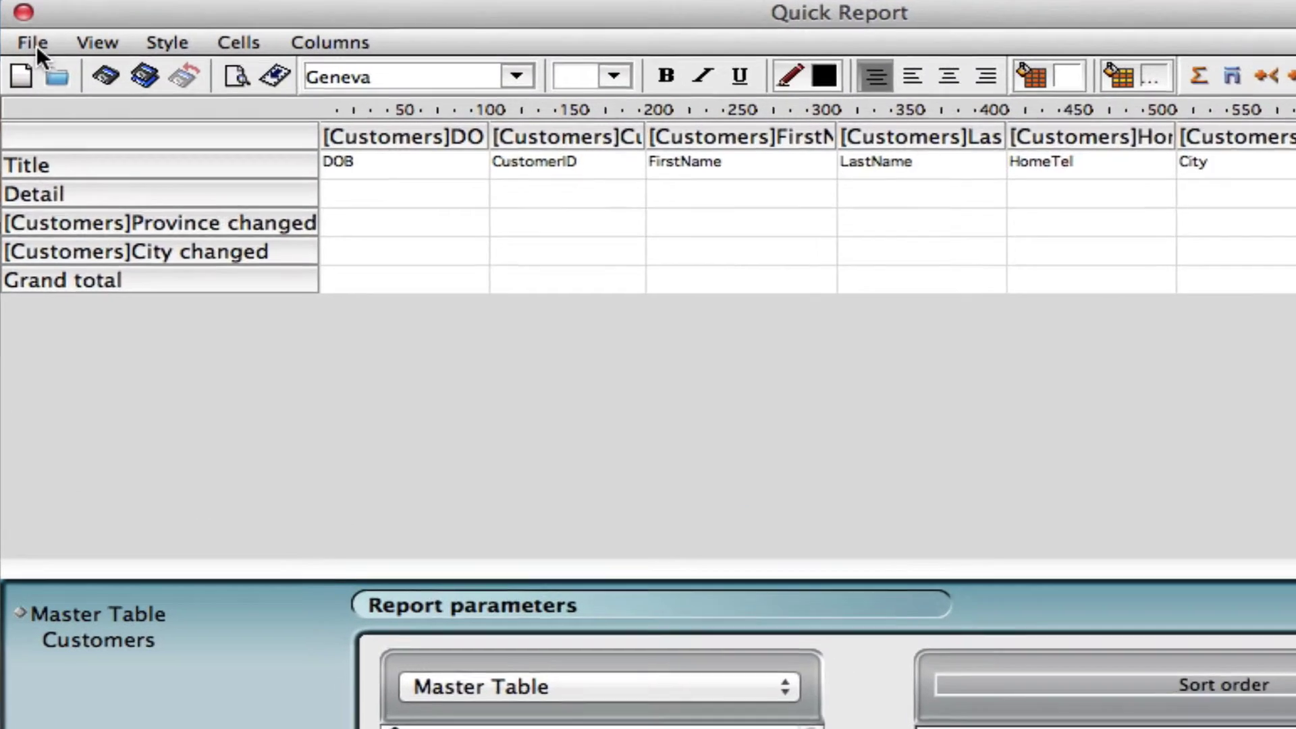
{"action": "left_click", "coordinate": [28, 41]}
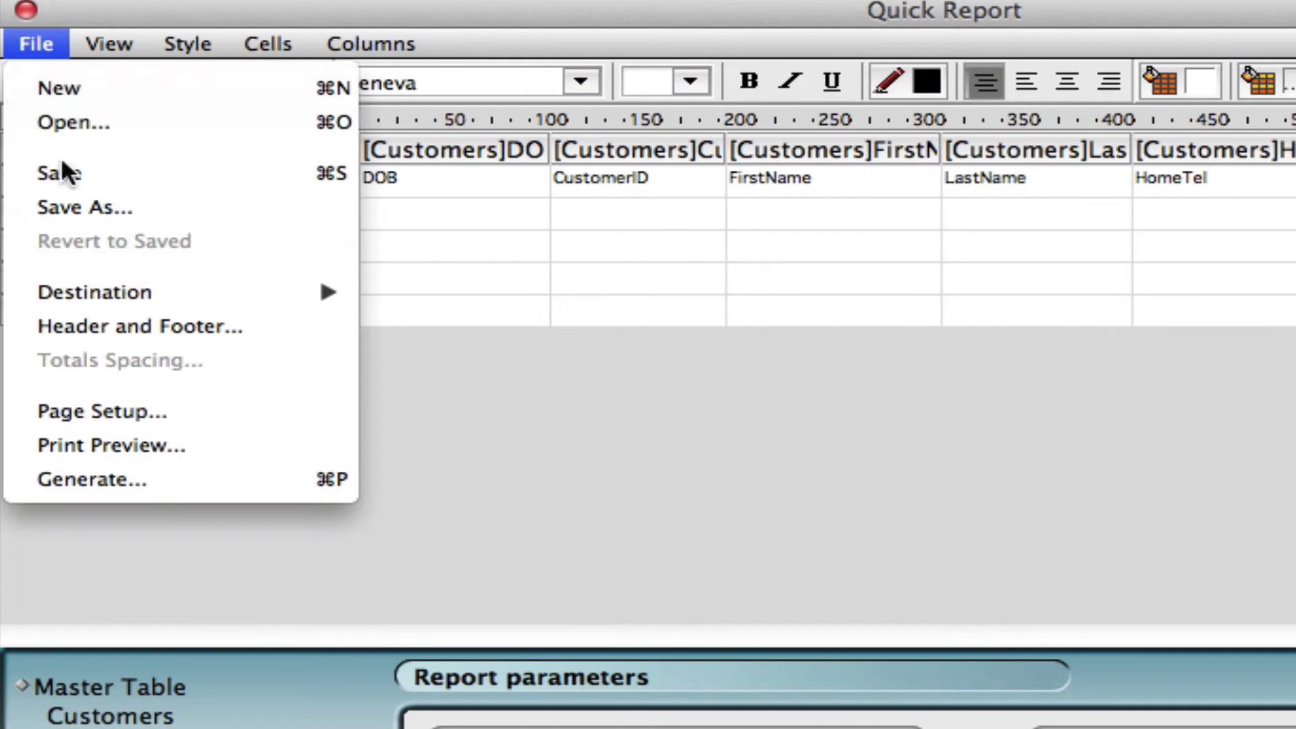
{"action": "left_click", "coordinate": [87, 438]}
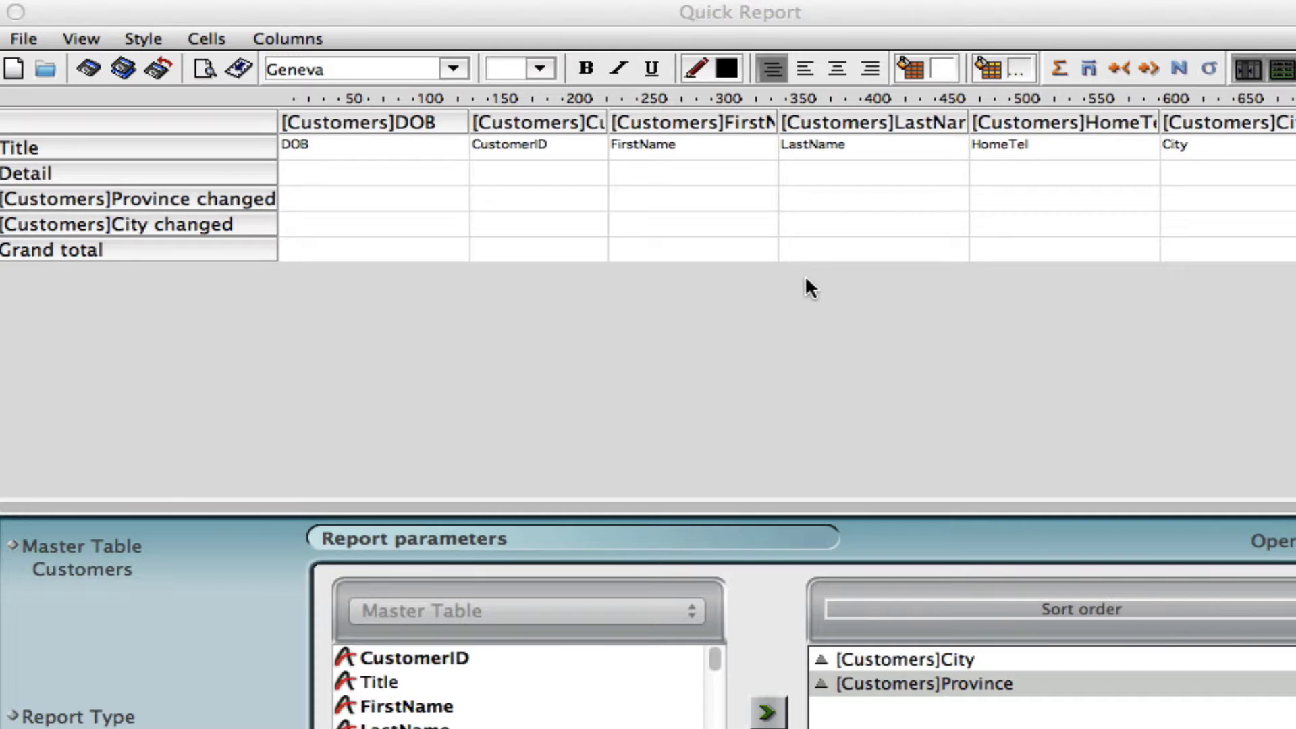
- Select the Title row and apply Bold and Center alignment to its headings
{"action": "left_click", "coordinate": [247, 149]}
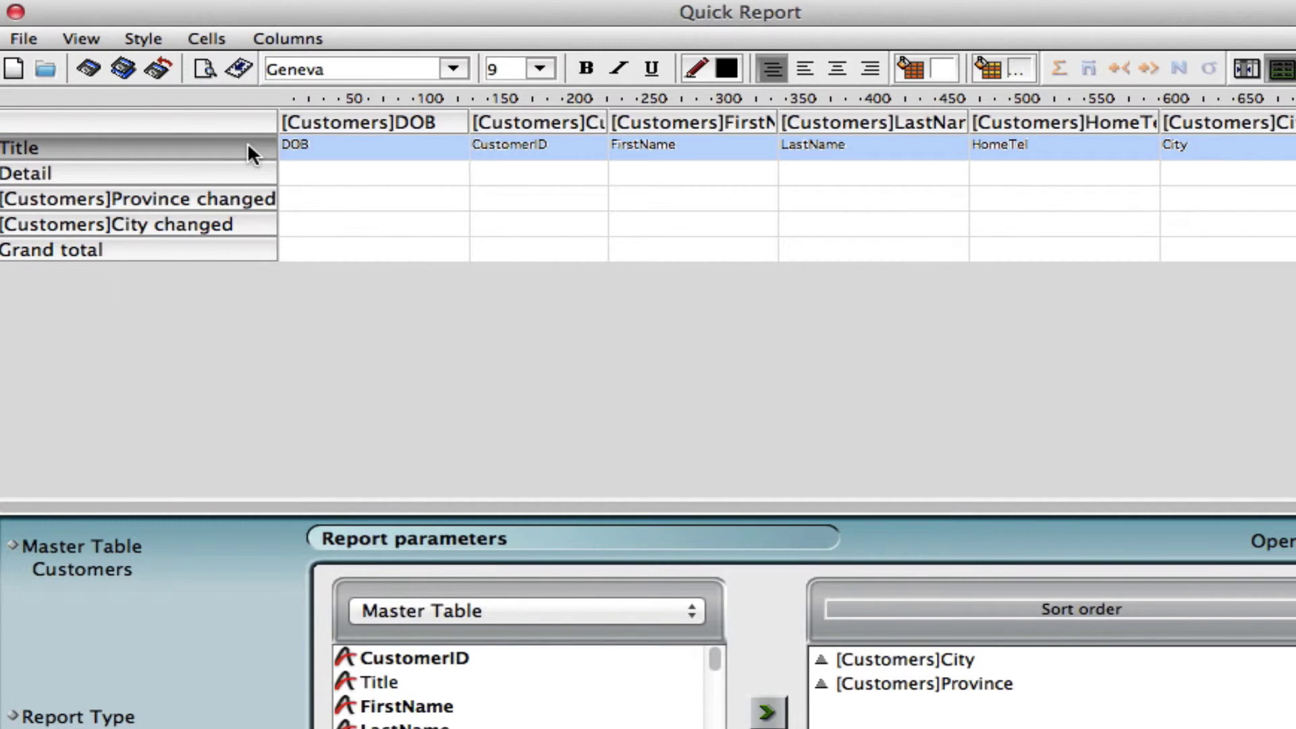
{"action": "left_click", "coordinate": [587, 69]}
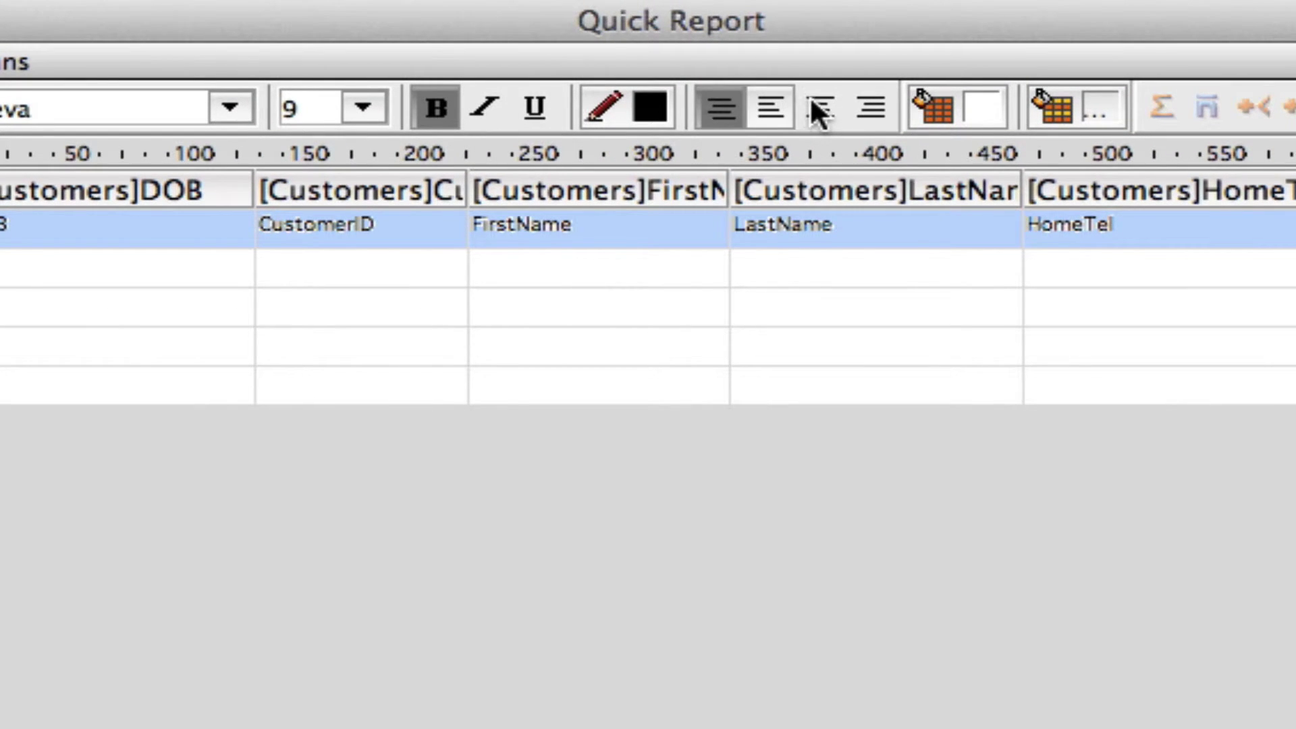
{"action": "left_click", "coordinate": [820, 107]}
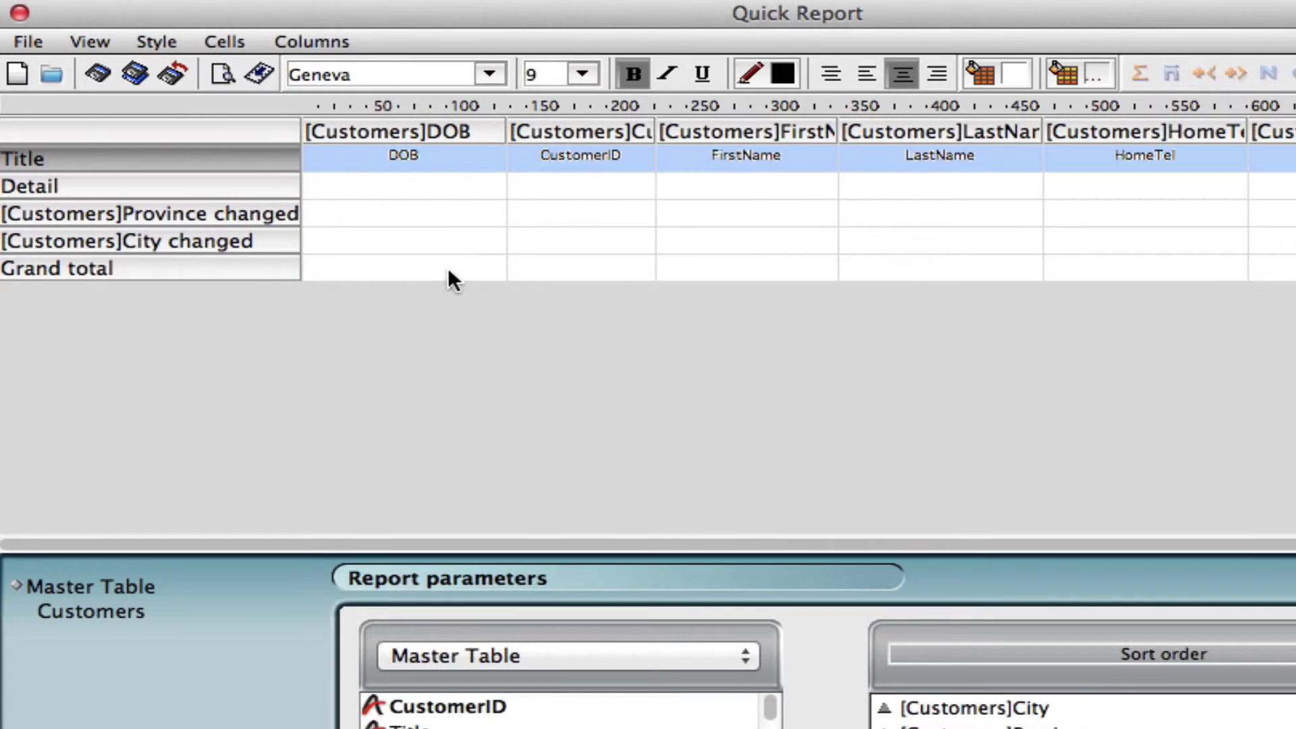
- Put a Count (N) total in the Grand total cell under [Customers]CustomerID
{"action": "left_click", "coordinate": [374, 265]}
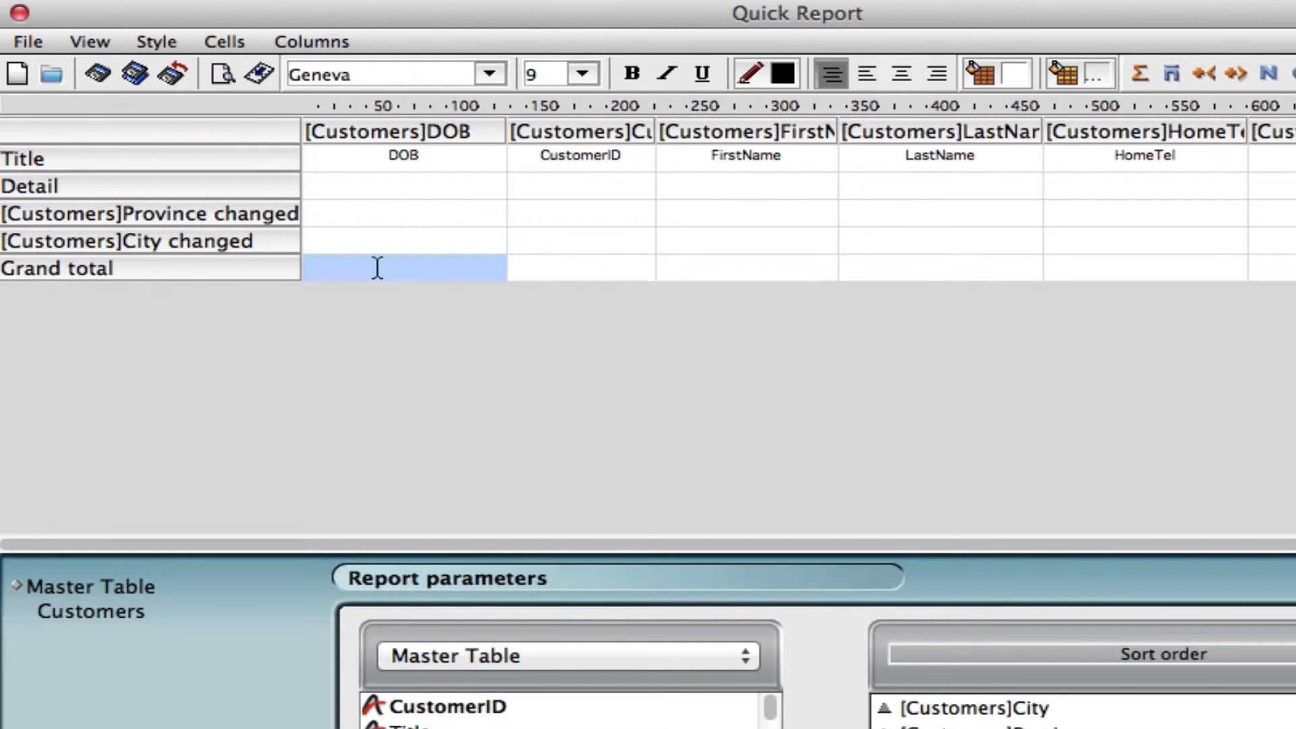
{"action": "left_click", "coordinate": [579, 268]}
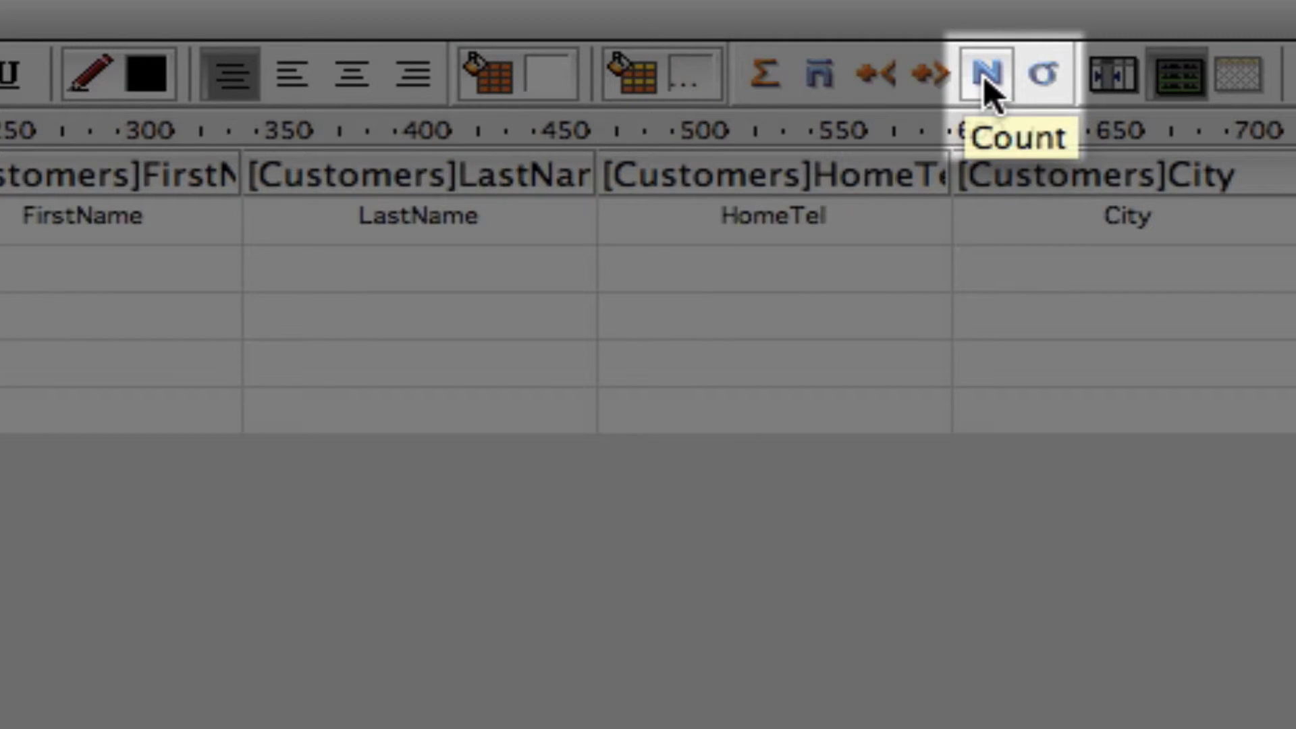
{"action": "left_click", "coordinate": [987, 79]}
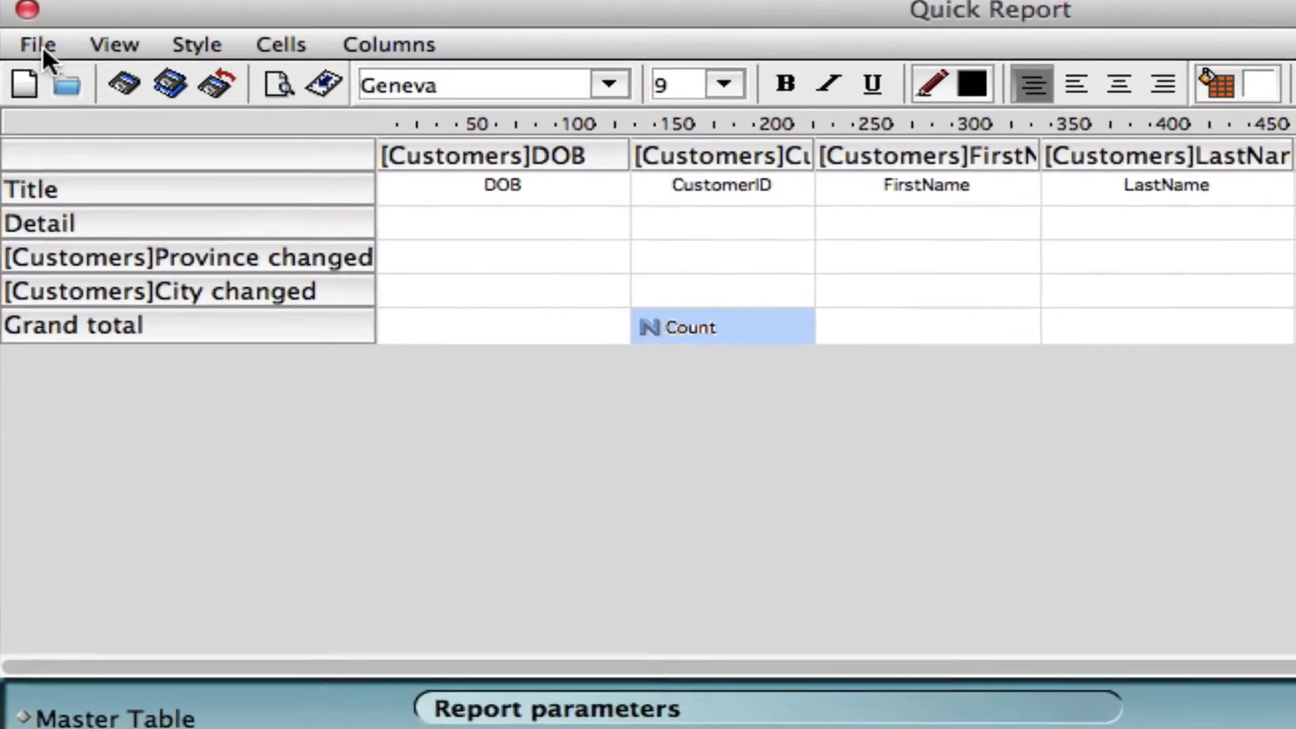
{"action": "left_click", "coordinate": [30, 44]}
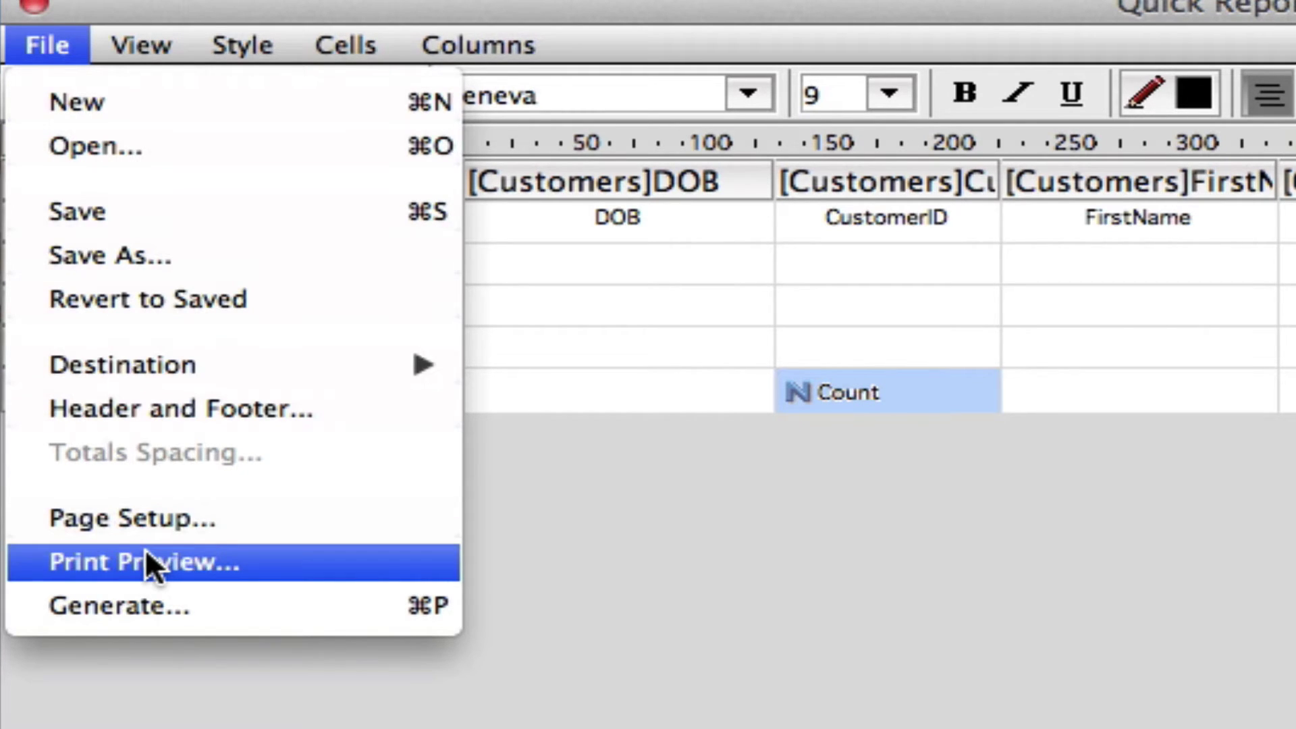
{"action": "left_click", "coordinate": [581, 494]}
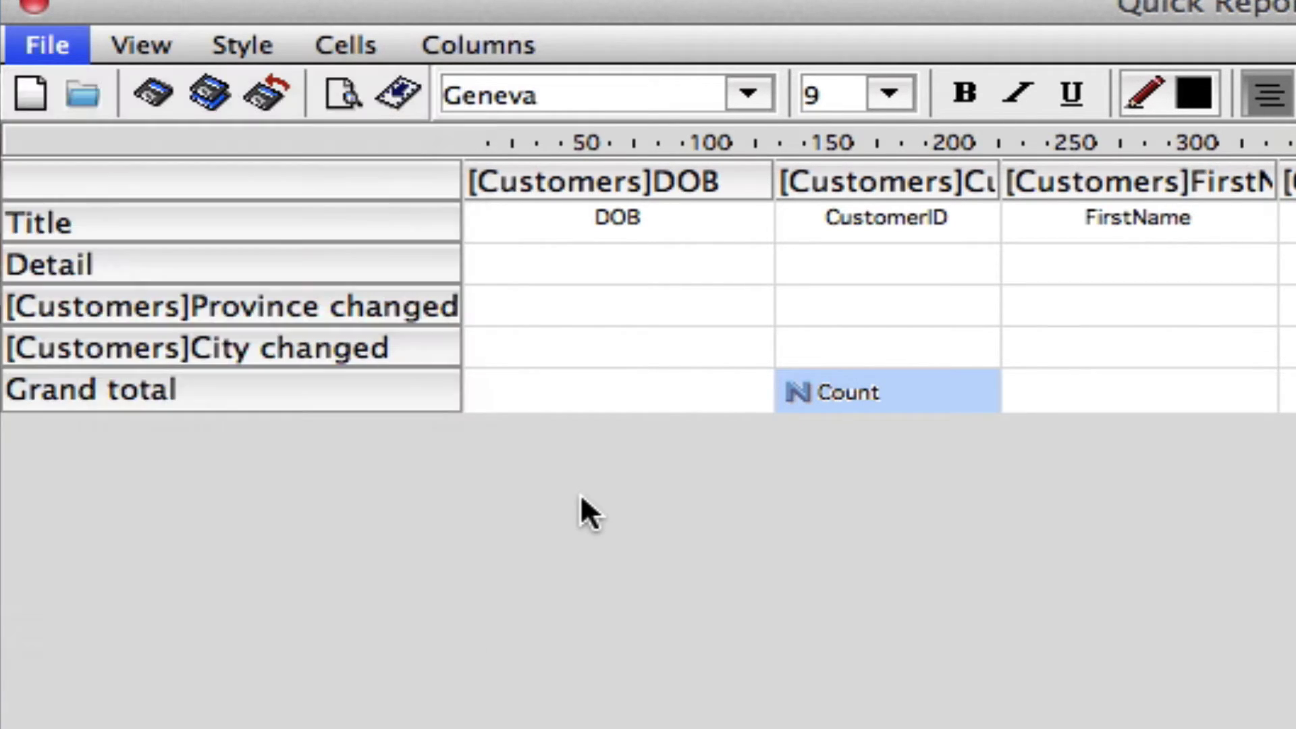
{"action": "left_click", "coordinate": [338, 91]}
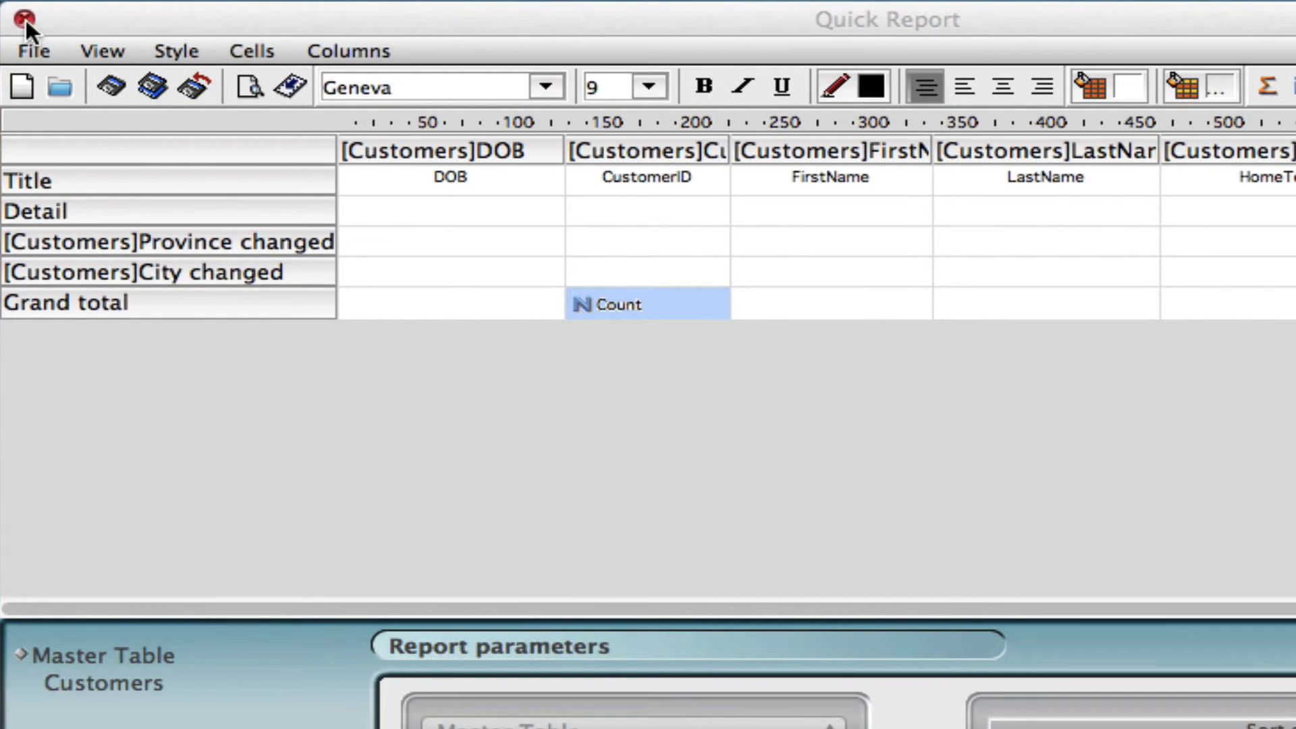
- Close the report editor and start a new Quick Report on all 13 customers
{"action": "left_click", "coordinate": [113, 80]}
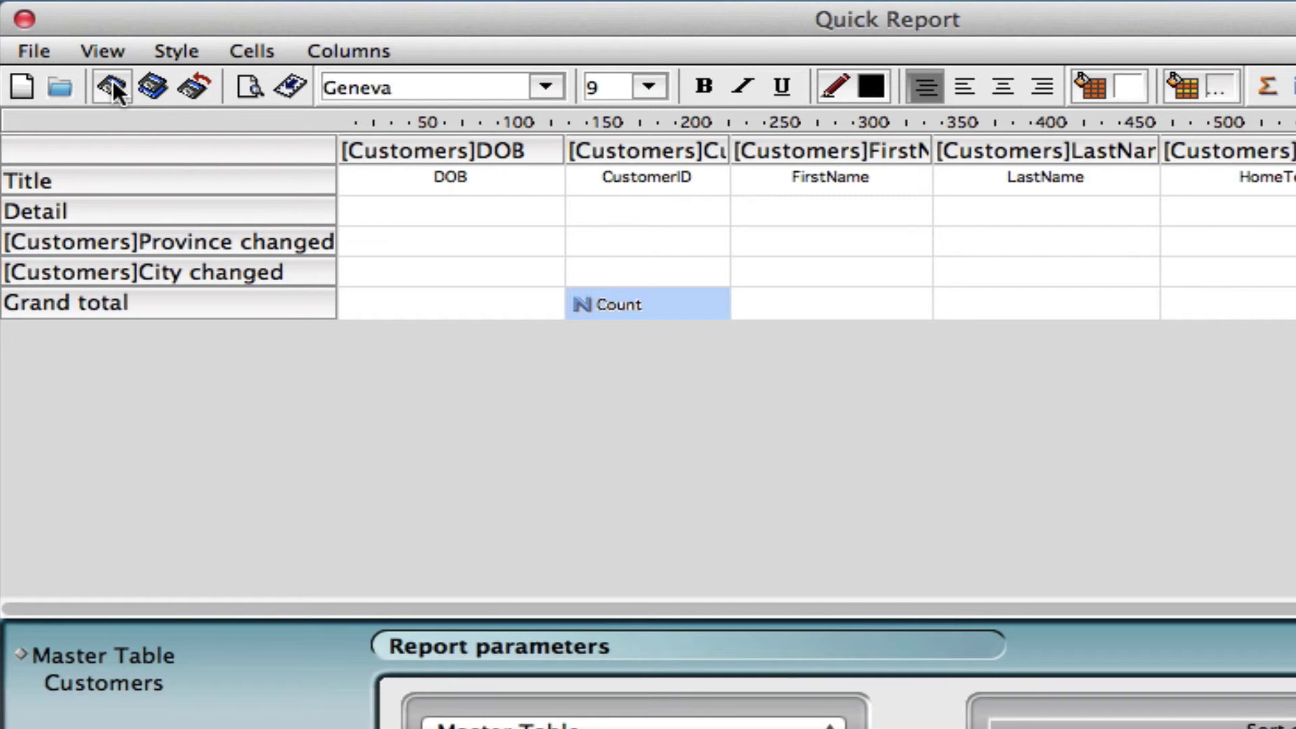
{"action": "left_click", "coordinate": [28, 22]}
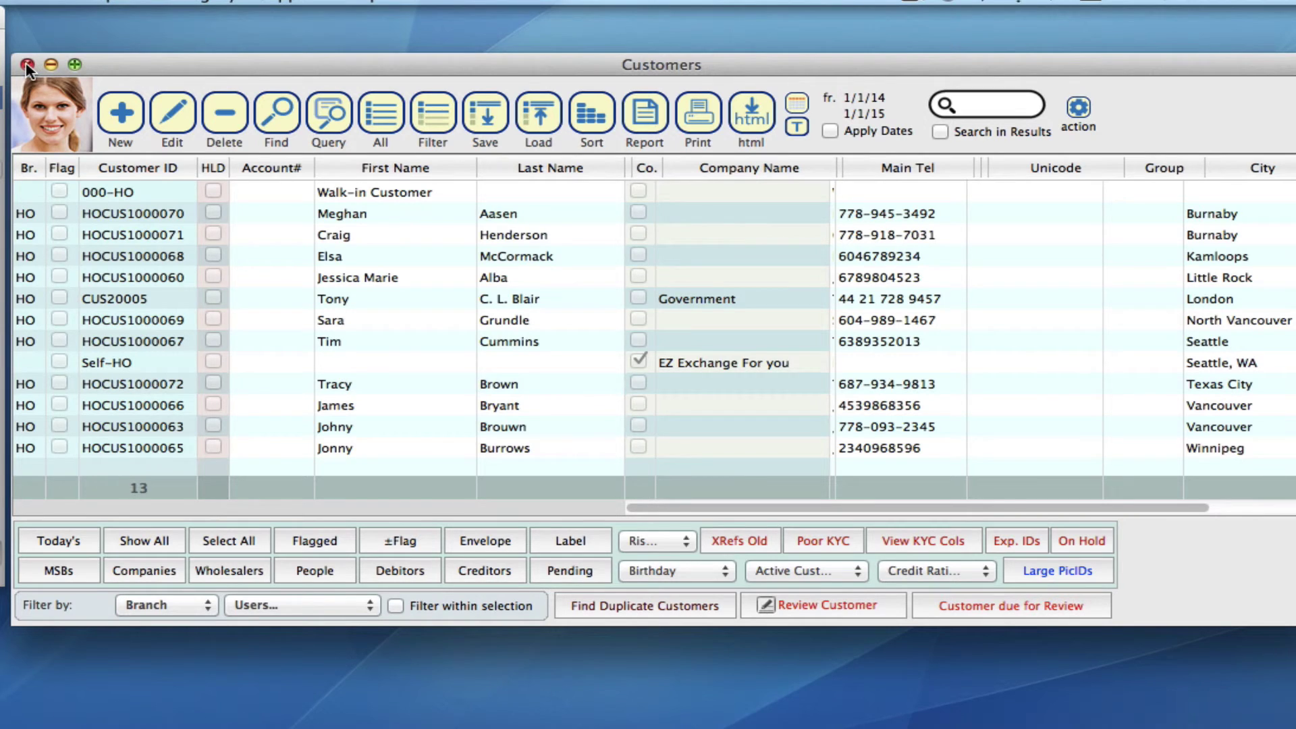
{"action": "left_click", "coordinate": [28, 65]}
{"action": "left_click", "coordinate": [210, 331]}
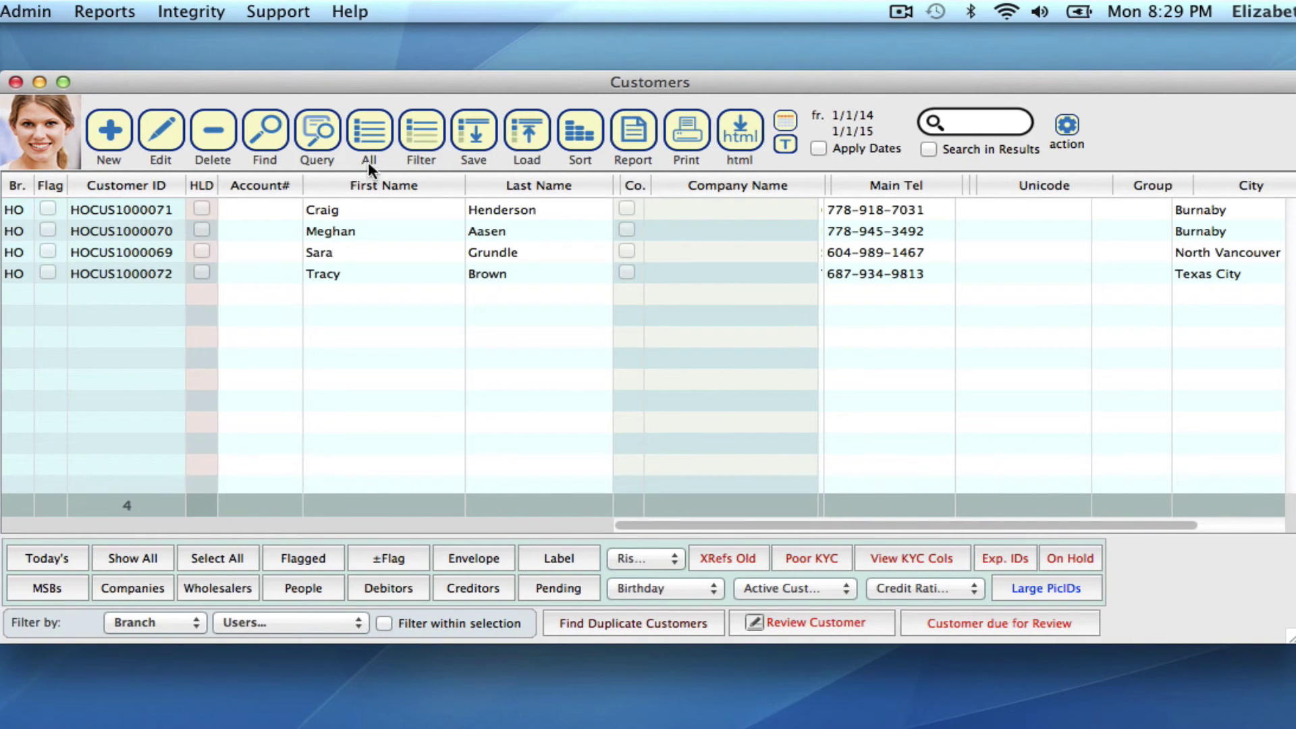
{"action": "left_click", "coordinate": [364, 132]}
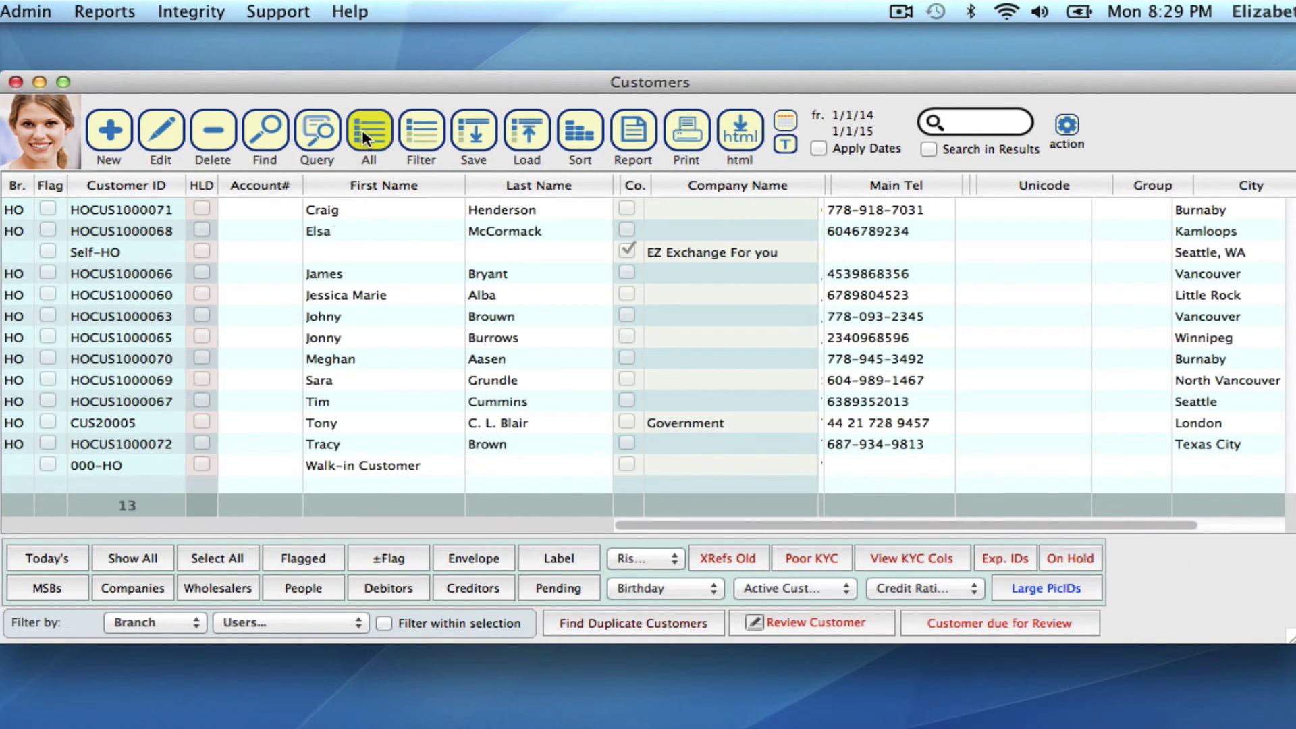
{"action": "left_click", "coordinate": [635, 129]}
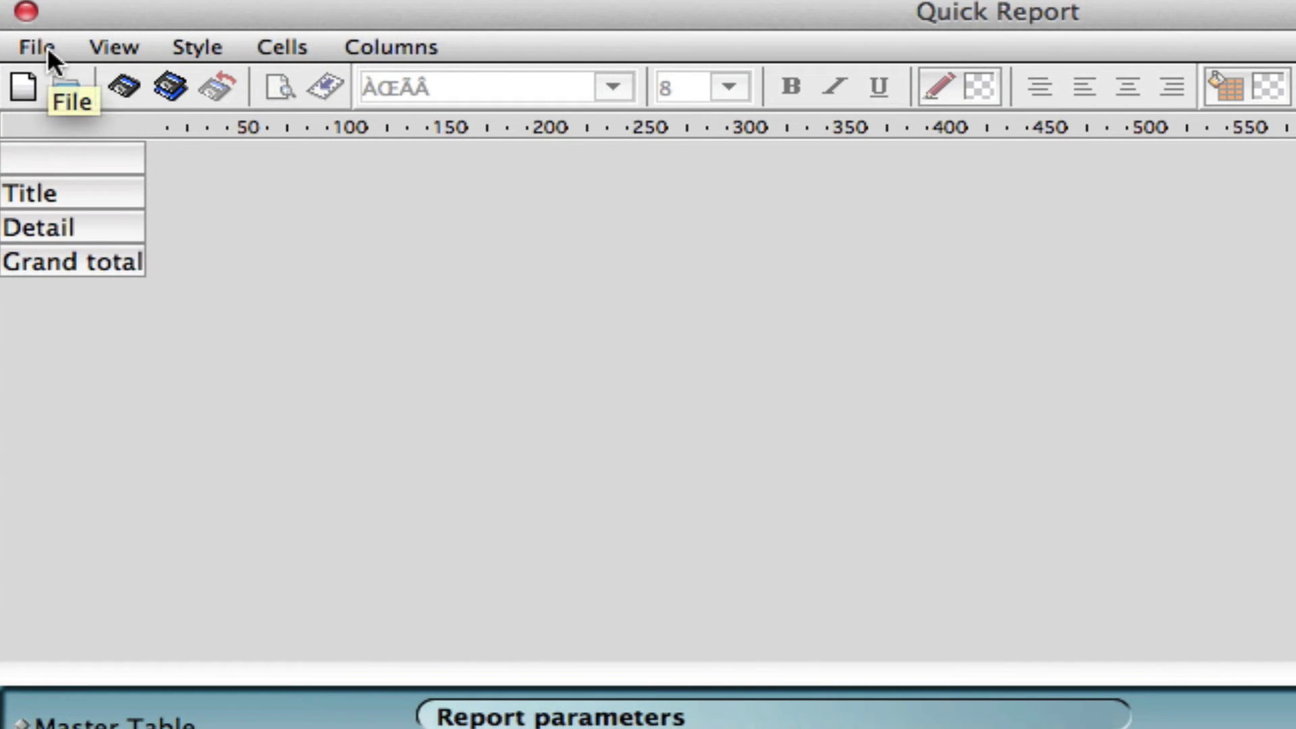
- Open the saved Customer Report 1 template from the Desktop folder
{"action": "left_click", "coordinate": [48, 48]}
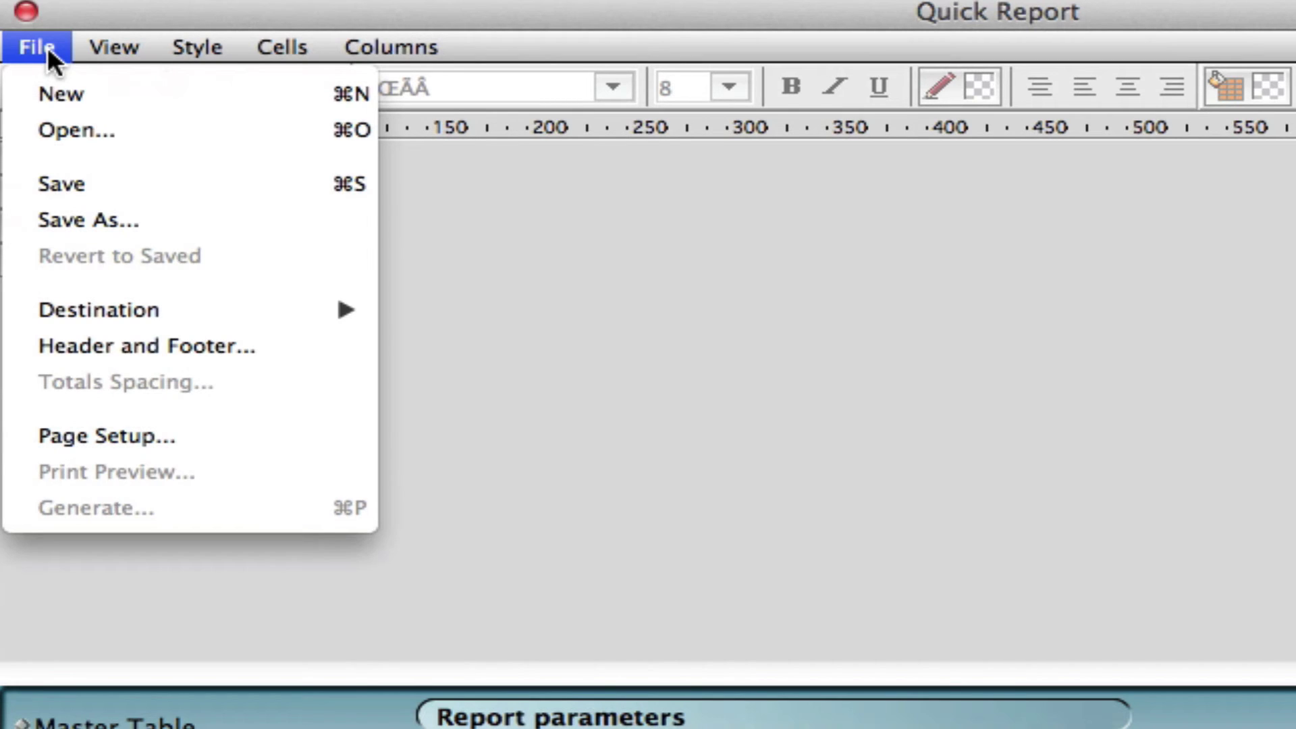
{"action": "left_click", "coordinate": [73, 135]}
{"action": "left_click", "coordinate": [865, 75]}
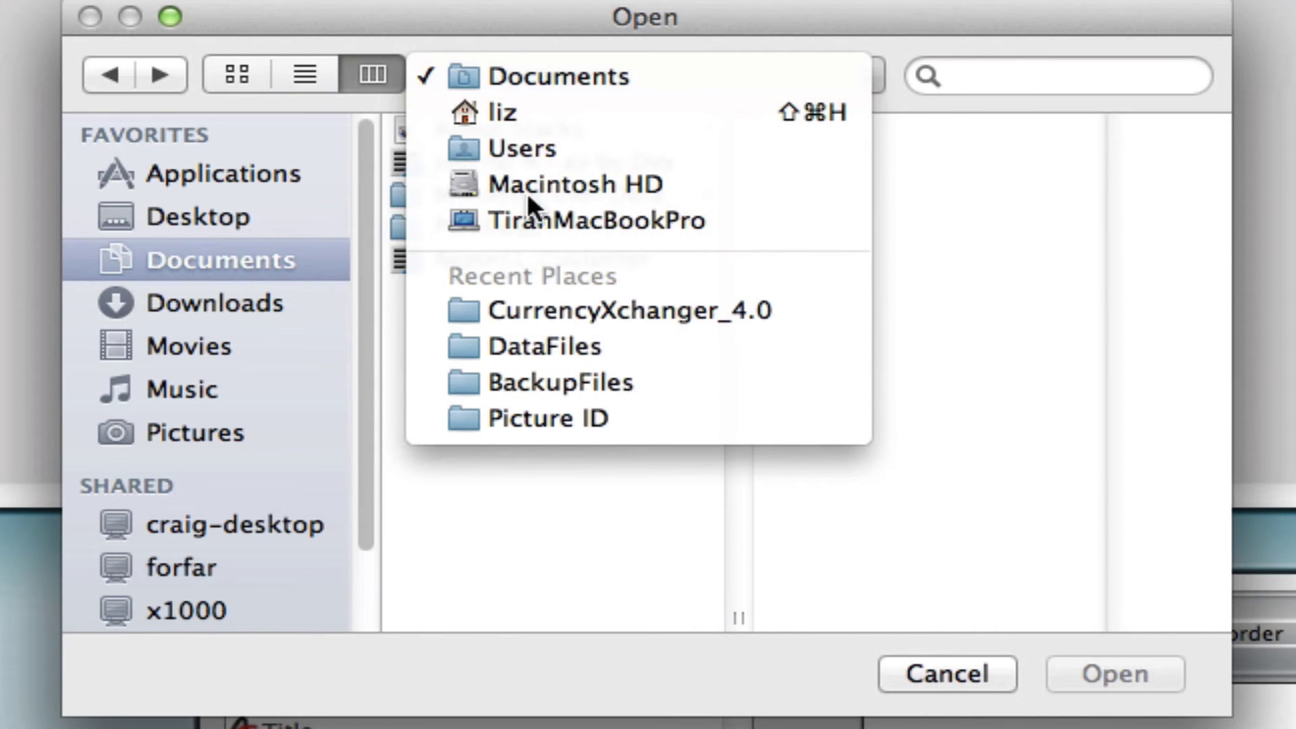
{"action": "left_click", "coordinate": [200, 221]}
{"action": "left_click", "coordinate": [193, 221]}
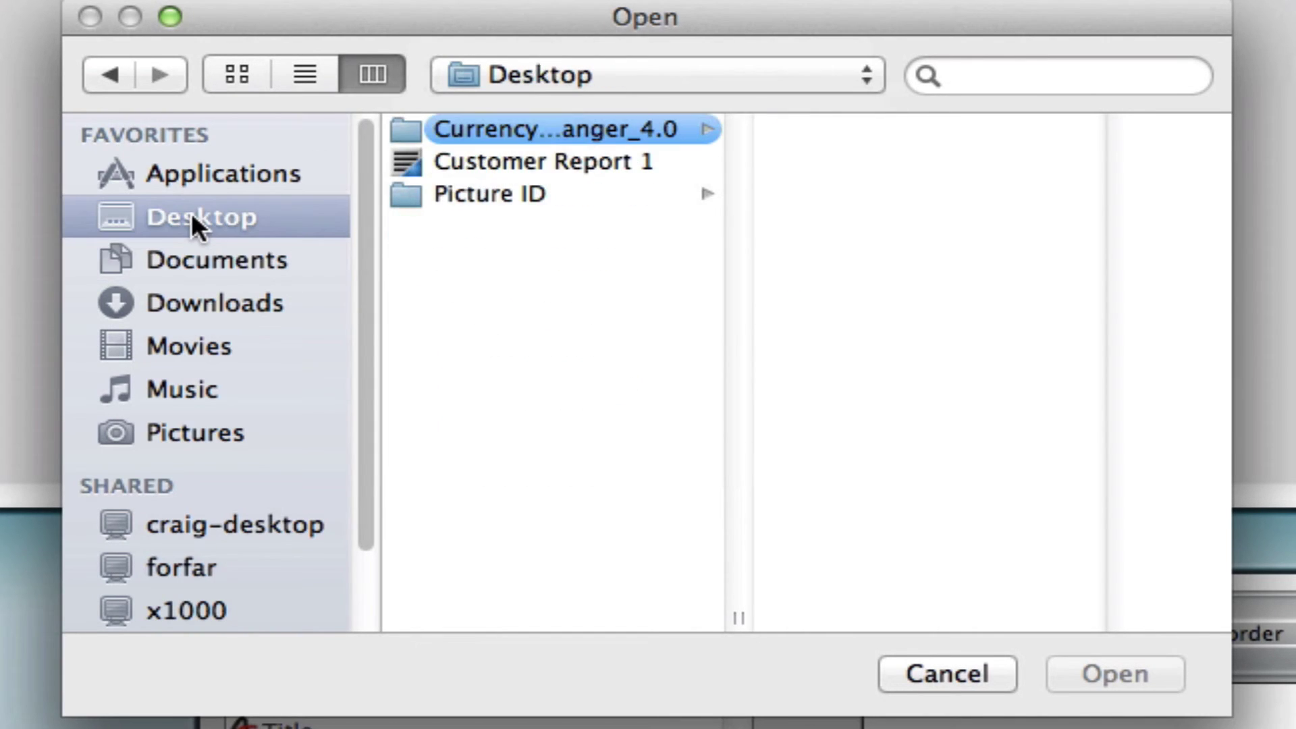
{"action": "double_click", "coordinate": [540, 165]}
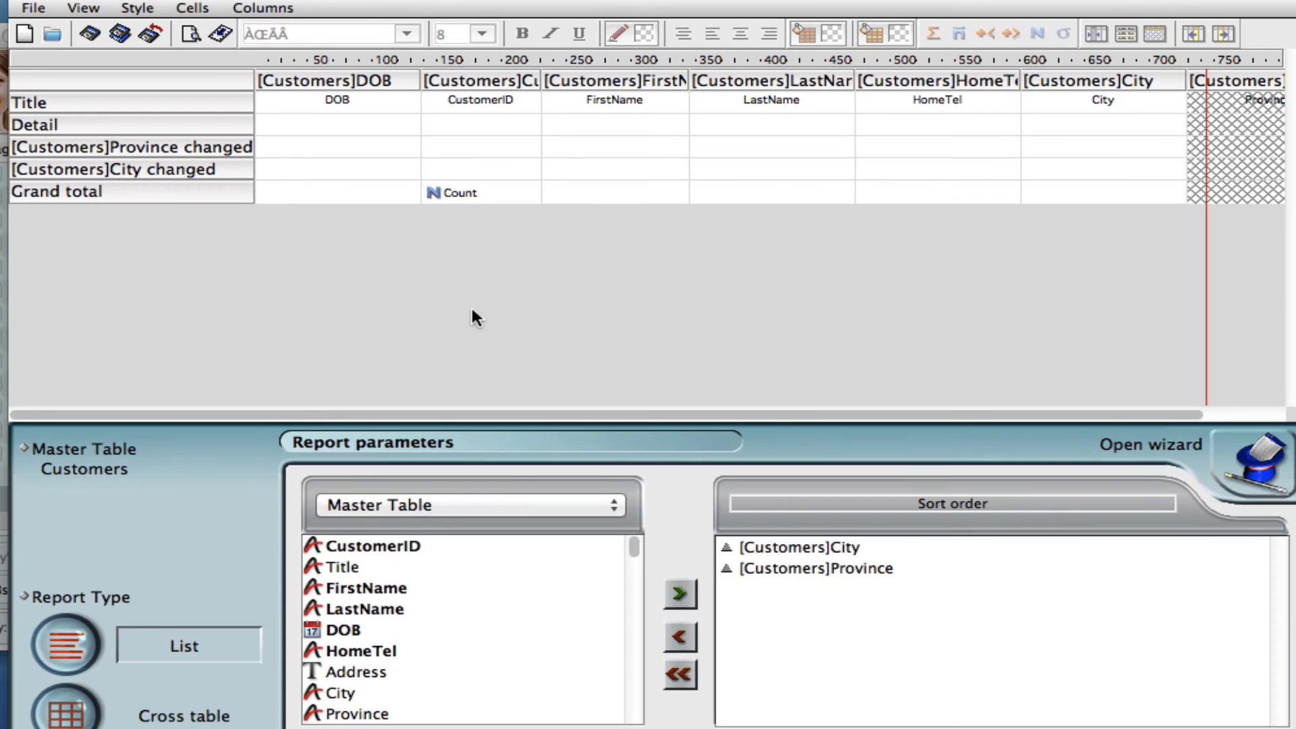